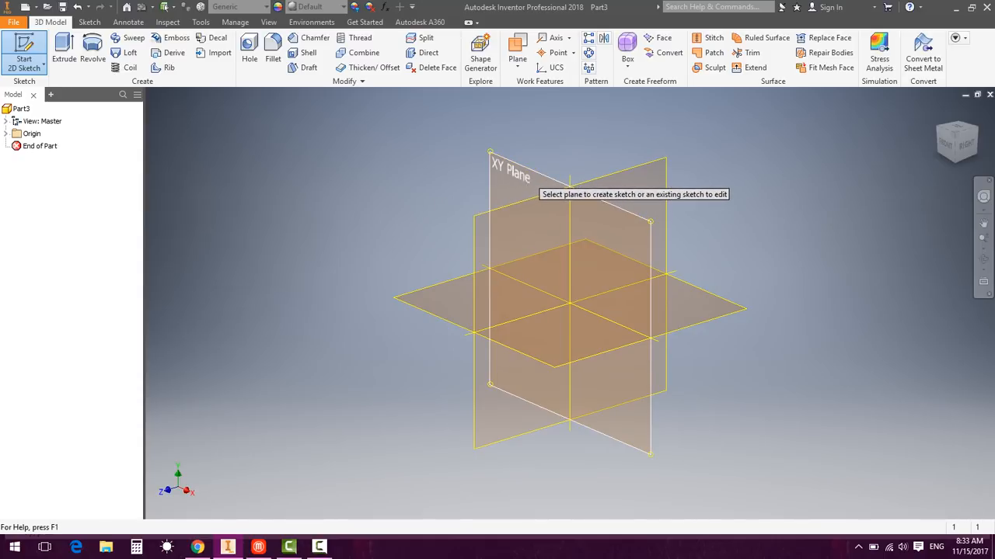
Sketch a 25 in wide by 15 in high center-point rectangle on the XY plane, centered on the origin, and finish the sketch.
click(534, 179)
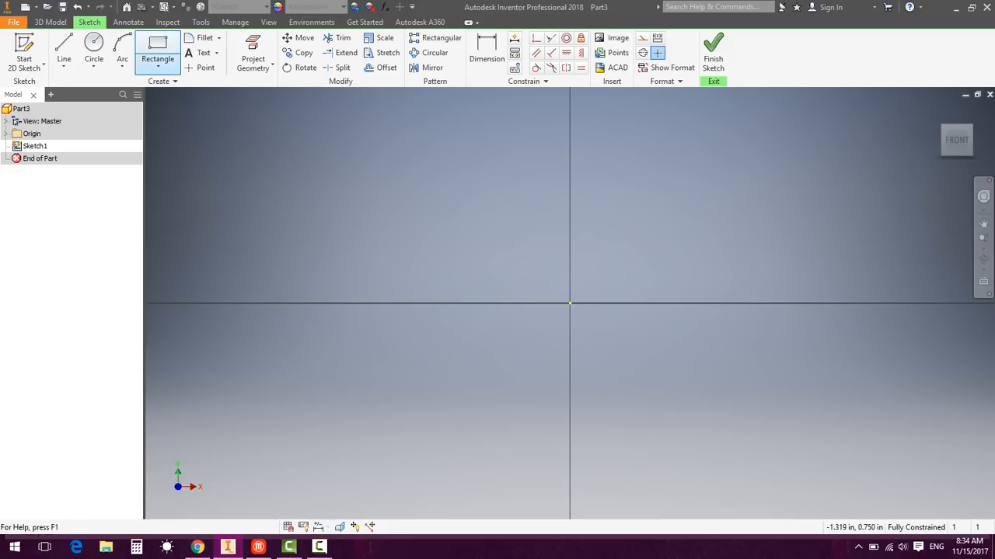
click(157, 67)
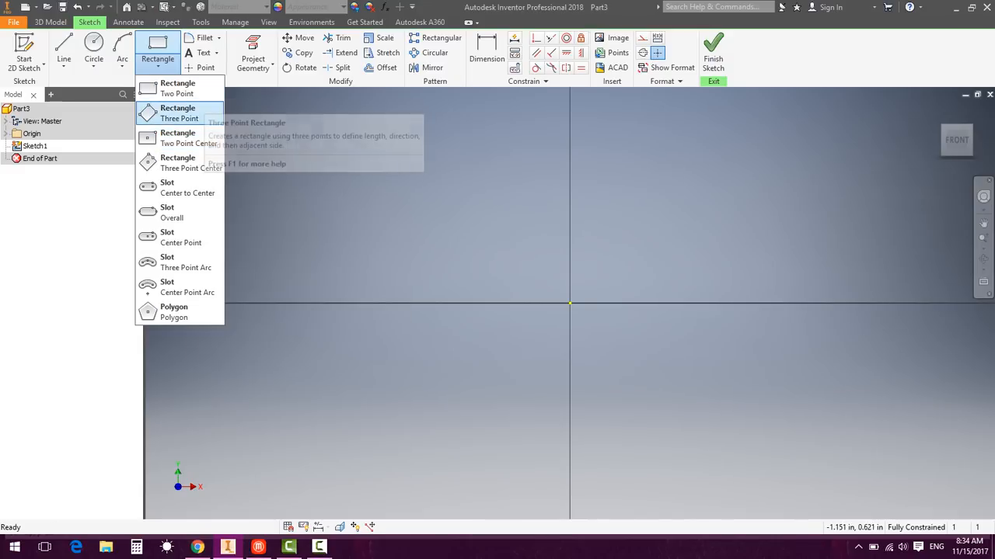
click(186, 139)
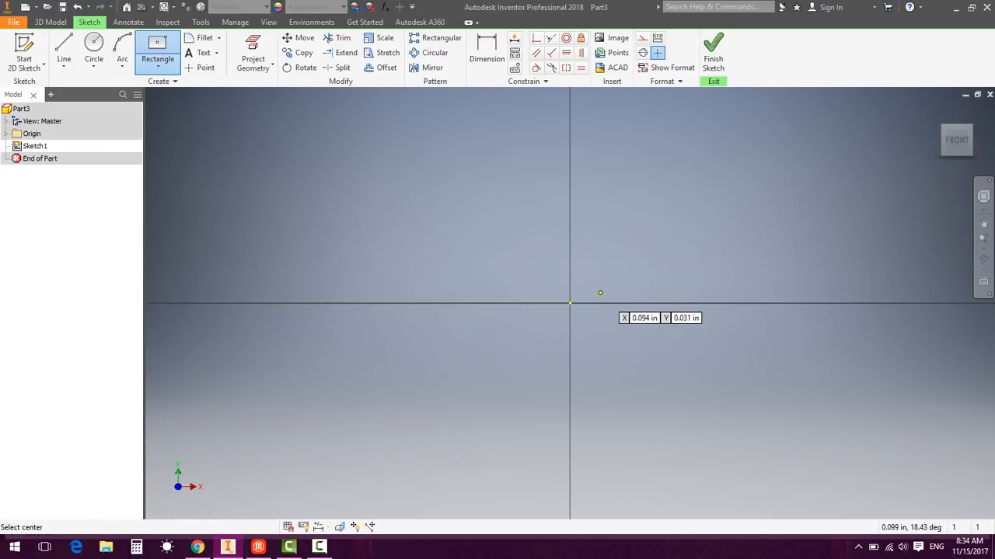
click(570, 303)
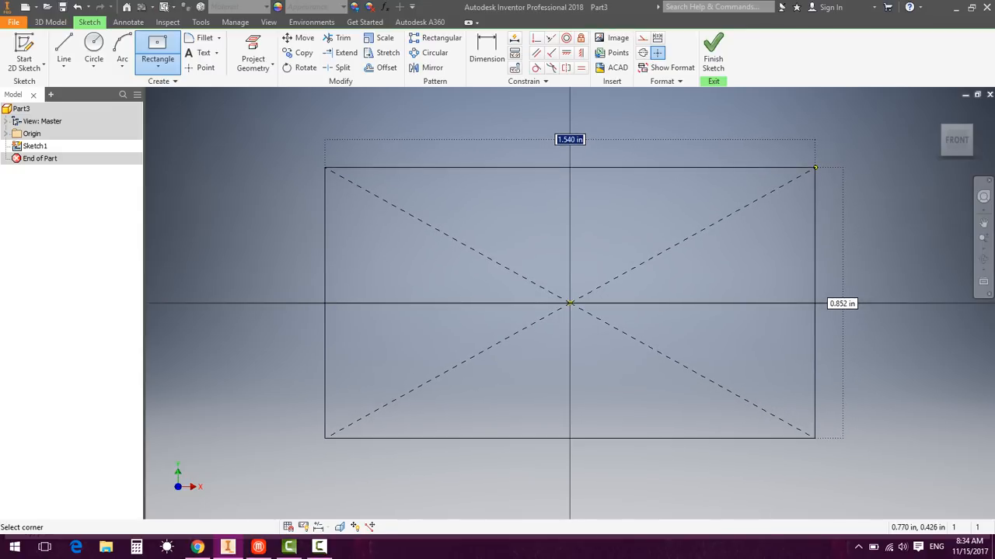
text(25)
key(Tab)
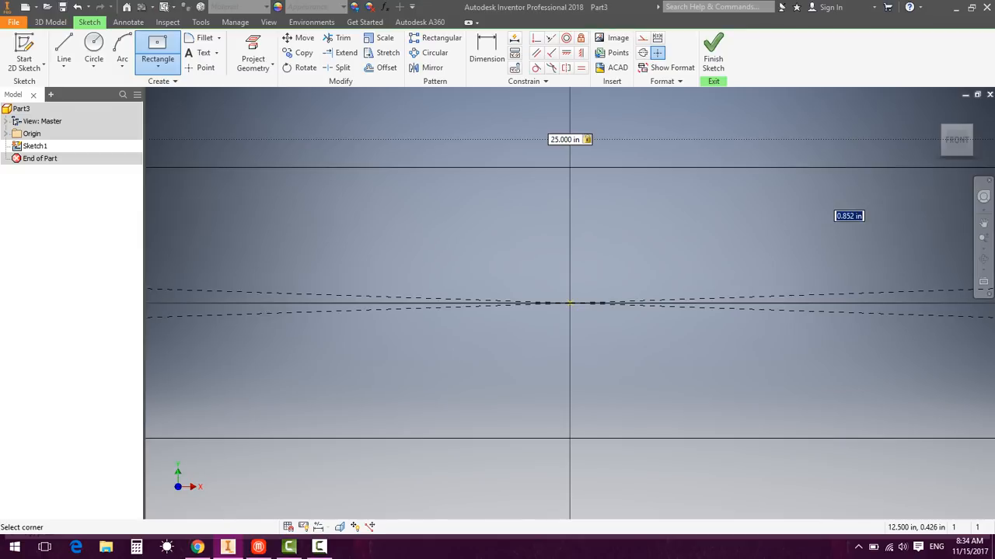
text(15)
key(Return)
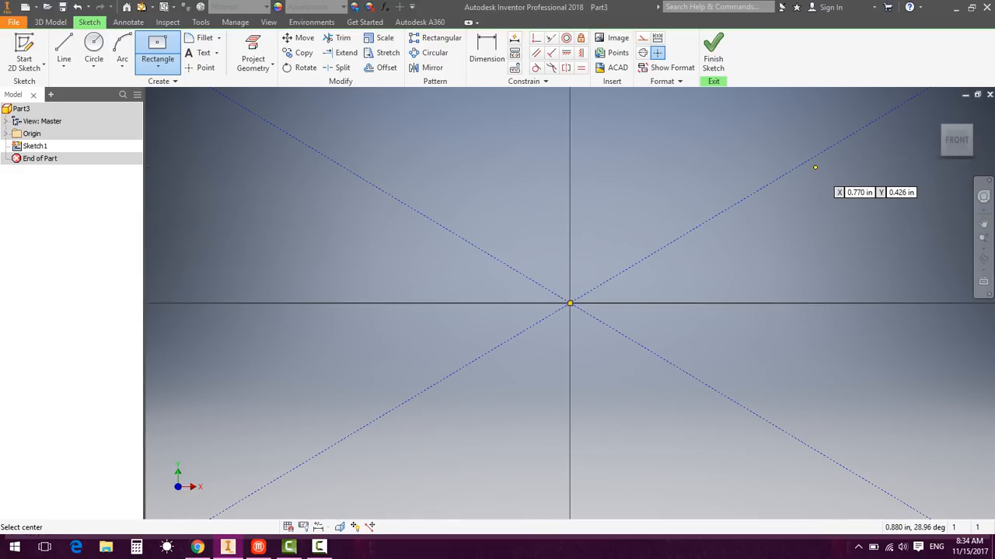
scroll(815, 167, up, 3)
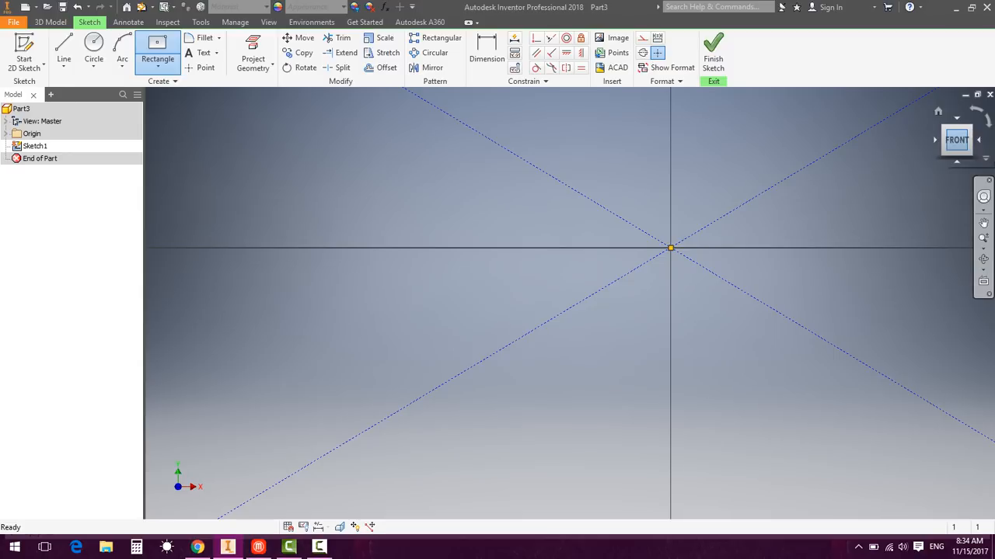
click(957, 140)
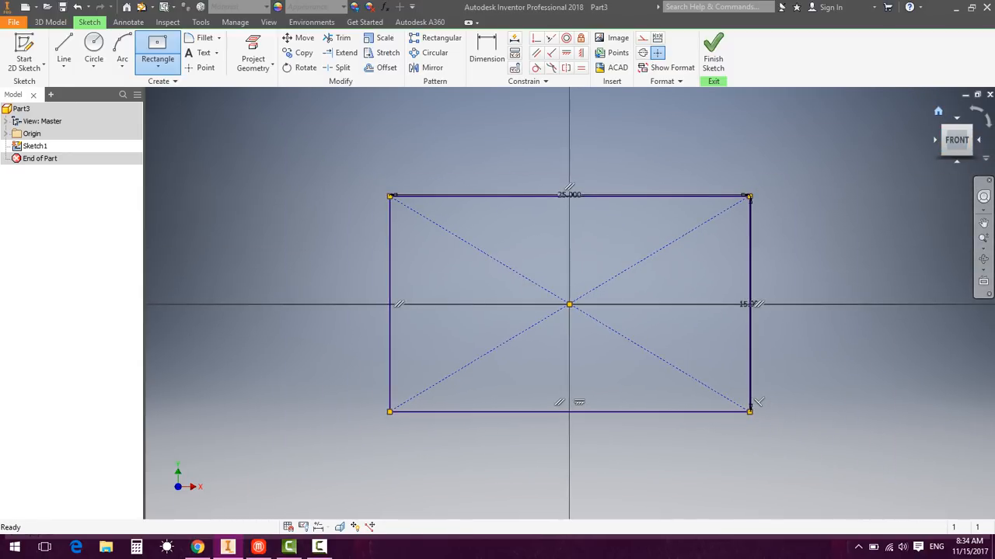
click(937, 111)
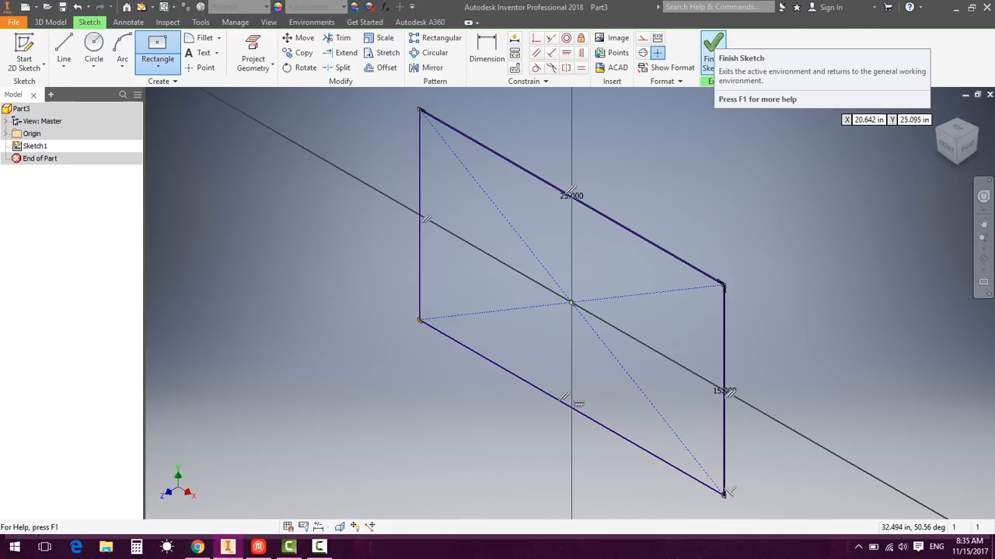
click(713, 48)
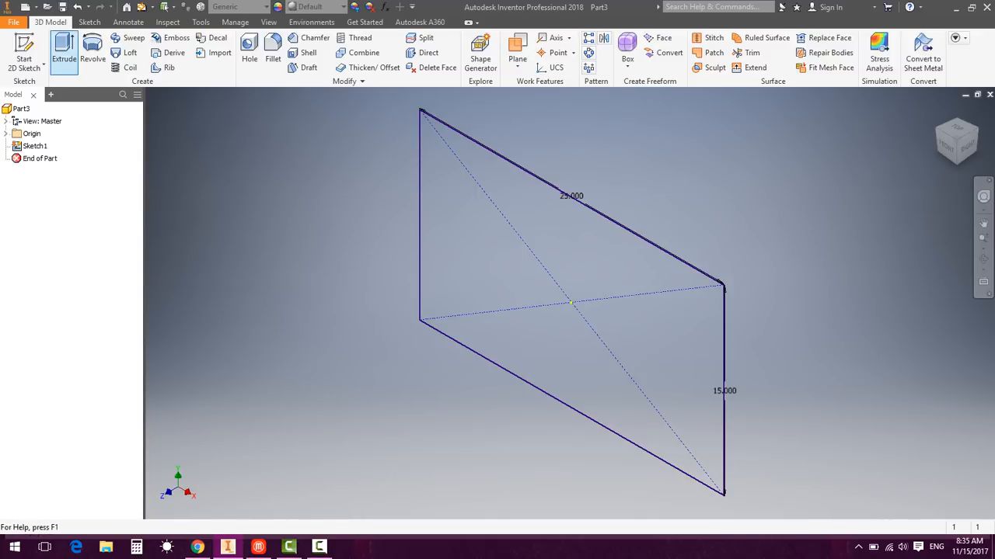
Extrude the rectangle 12 in into a solid block.
click(64, 55)
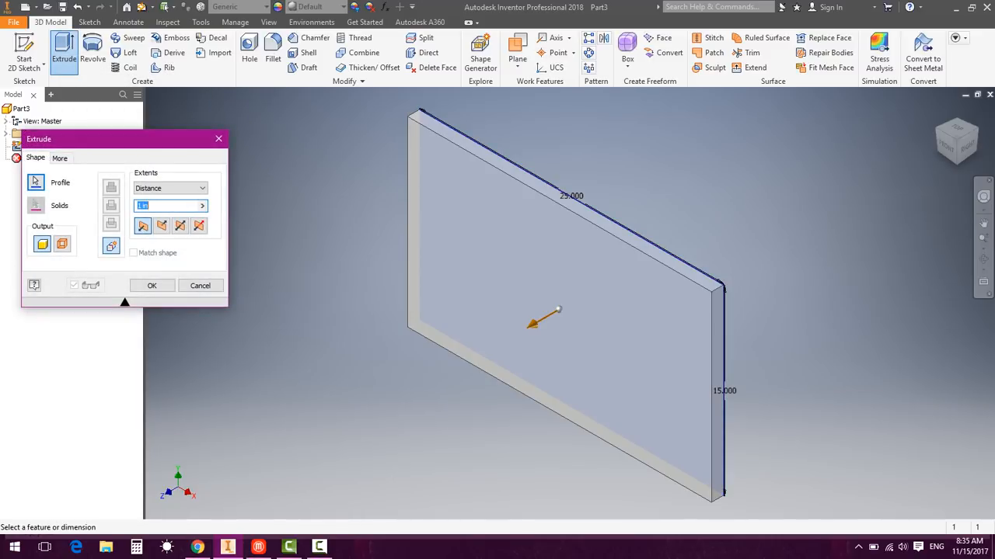
text(12)
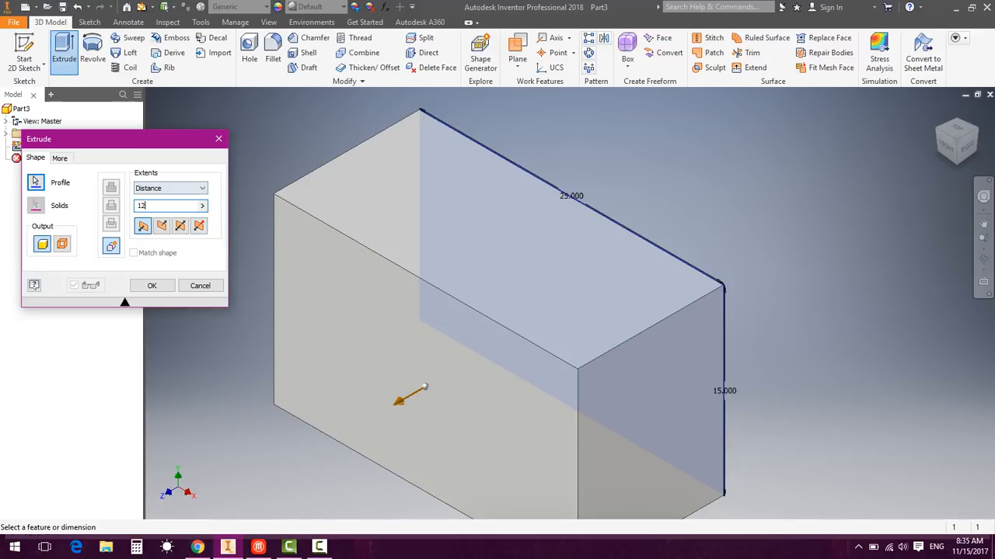
key(Return)
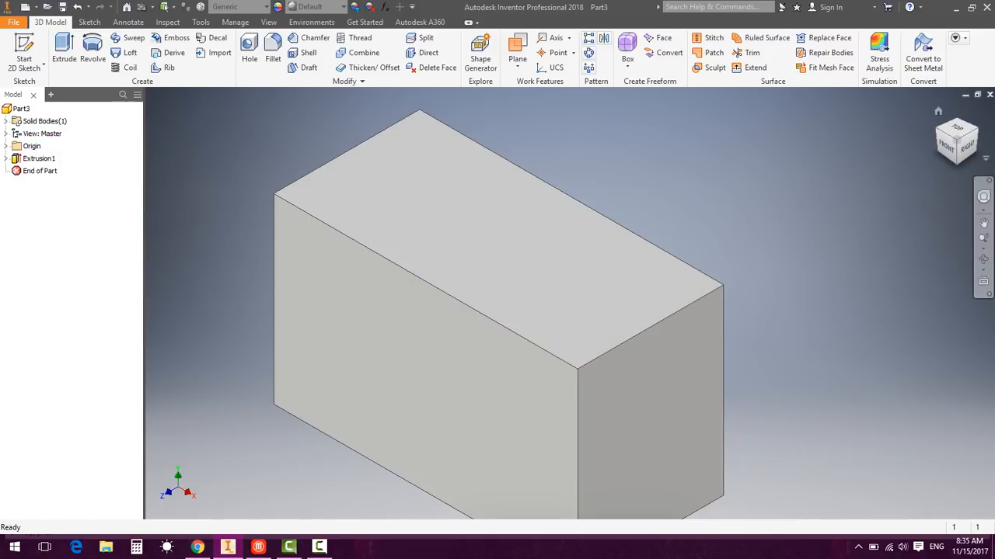
Sketch a 5 in diameter circle on the block's front face, centered about 4.8 in from the left edge and 4.2 in from the top edge.
click(937, 111)
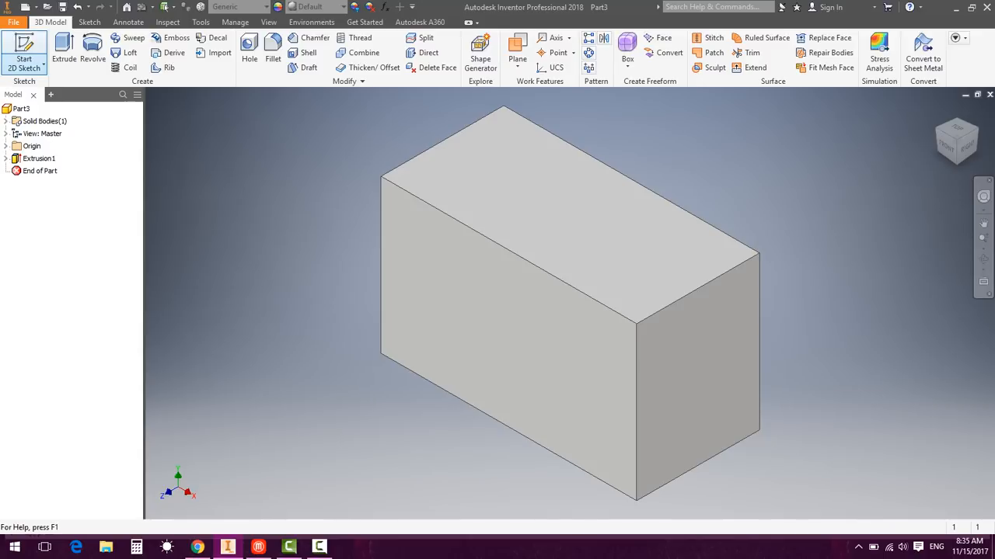
click(24, 54)
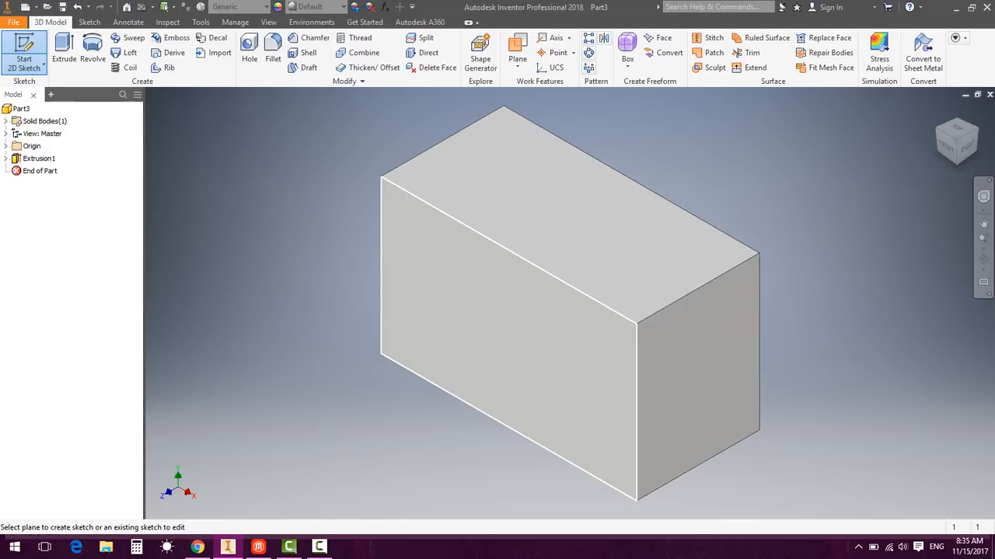
click(505, 326)
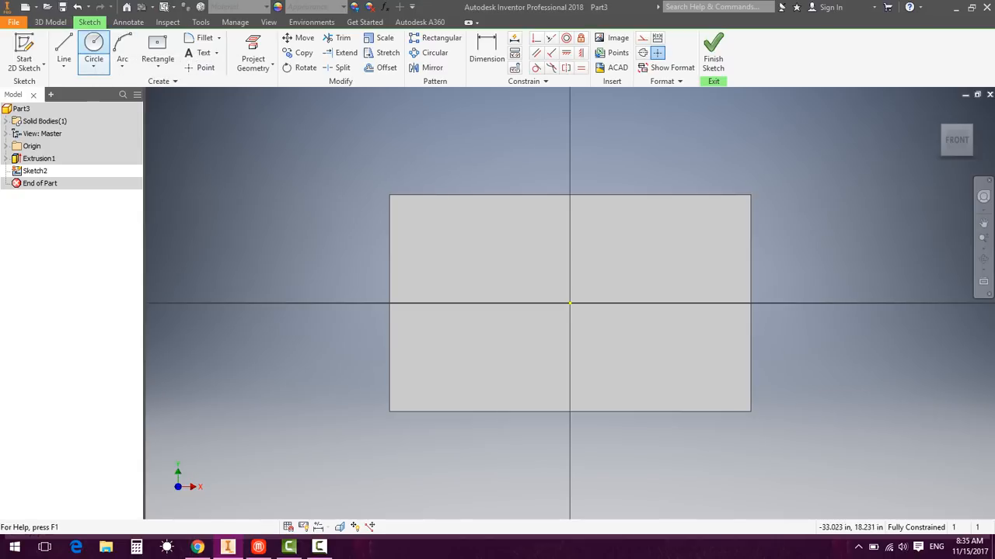
click(93, 51)
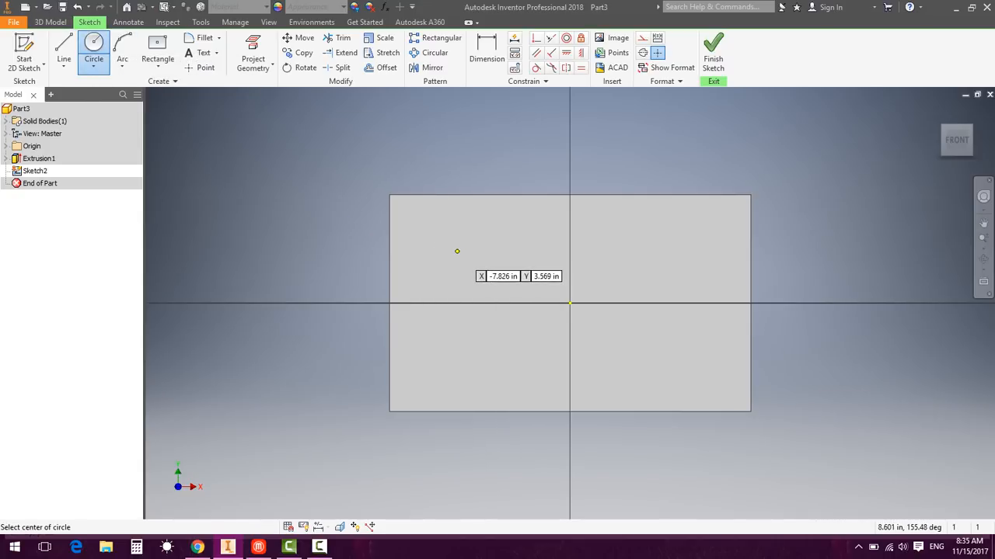
click(458, 255)
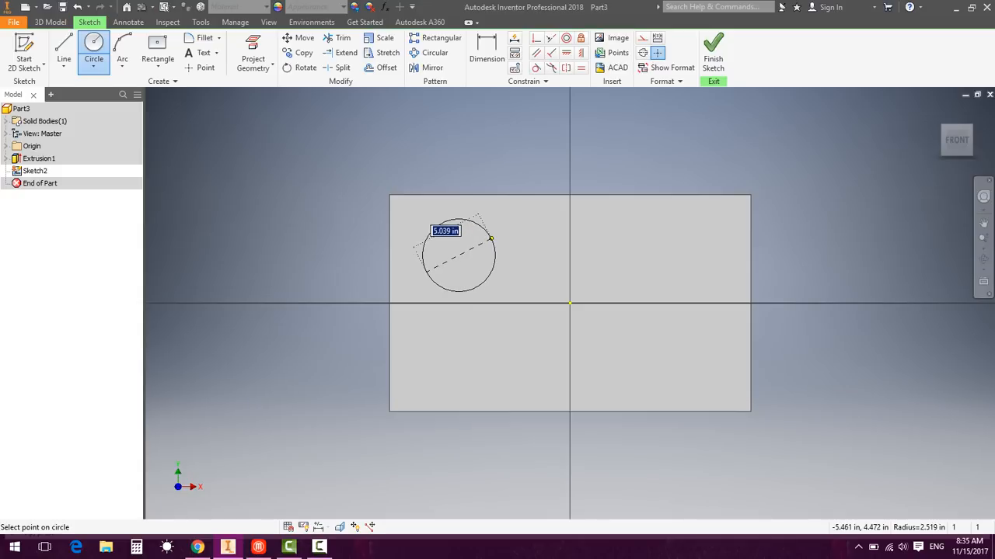
text(5)
key(Return)
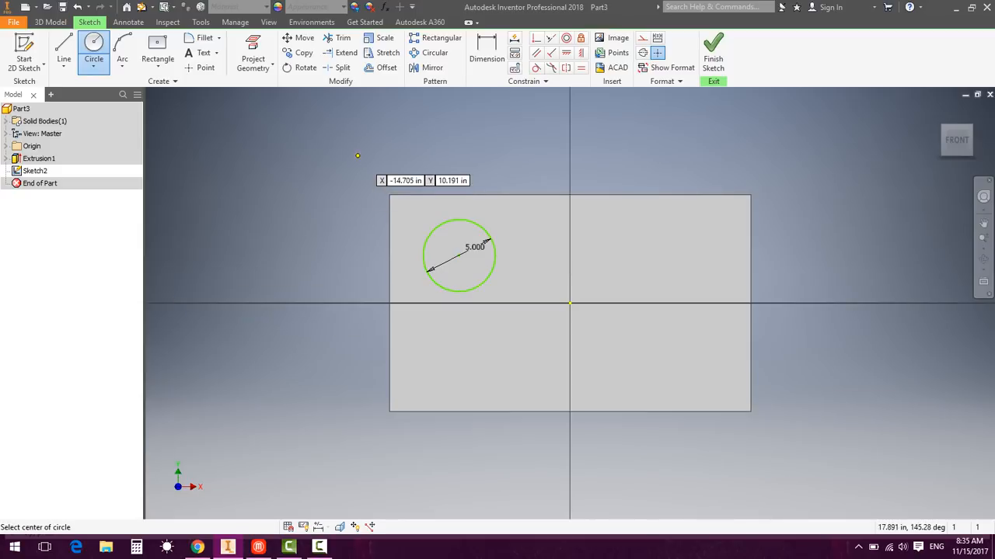
right_click(395, 147)
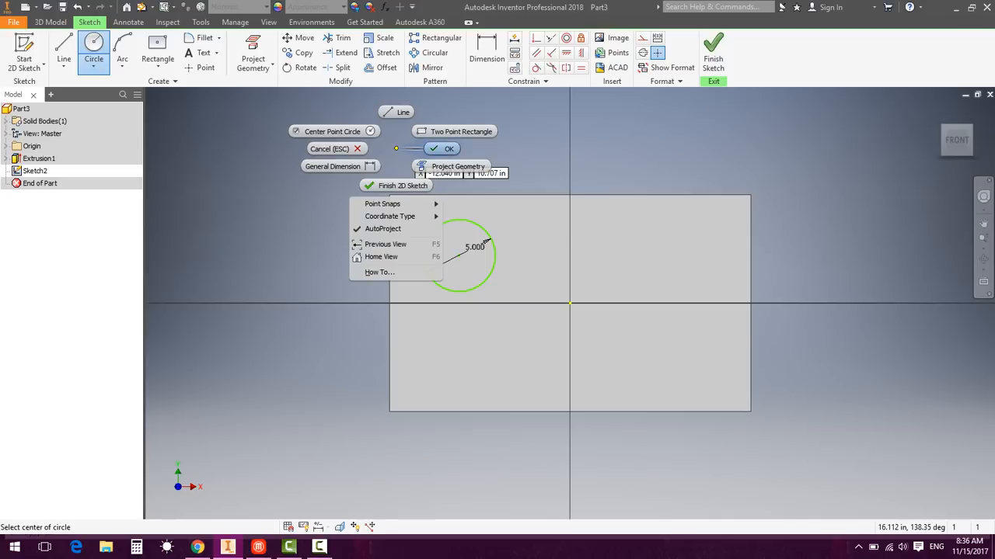
click(445, 148)
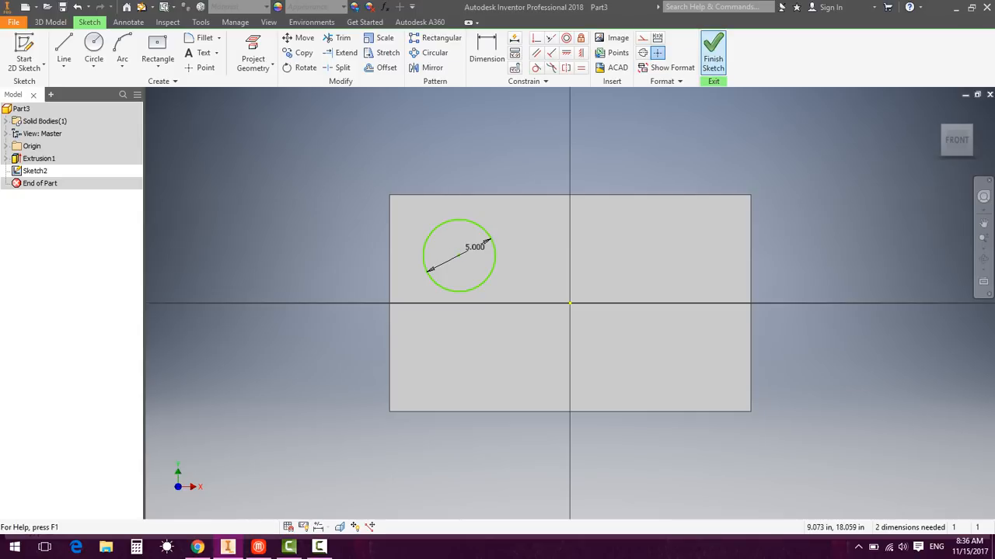
click(712, 53)
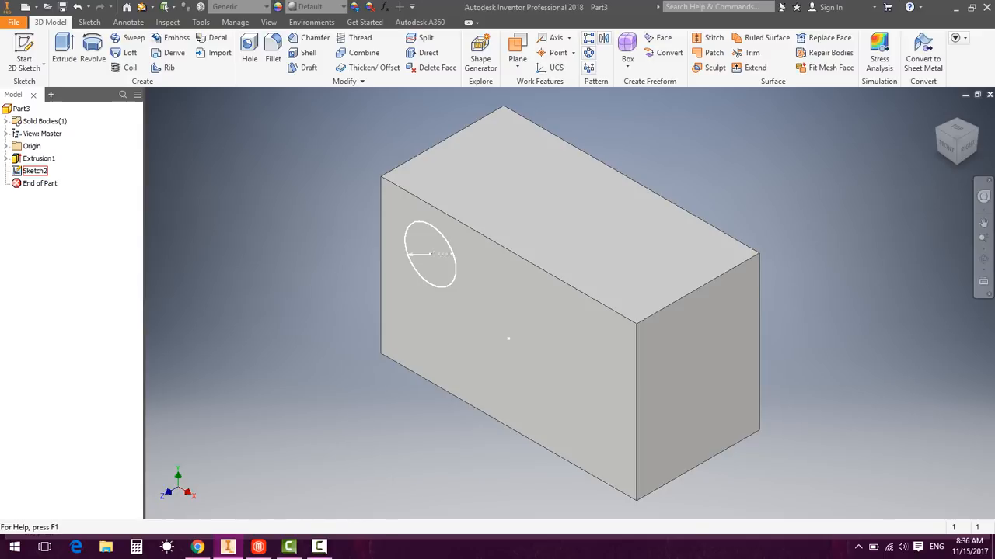
Reopen the circle's sketch and dimension the circle's center 5 in below the face's top edge.
right_click(34, 171)
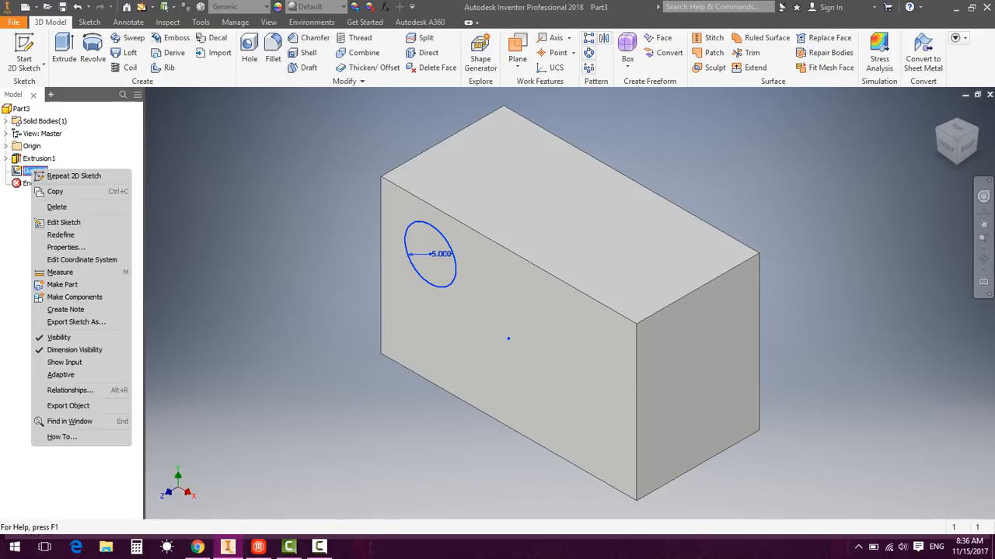
click(64, 222)
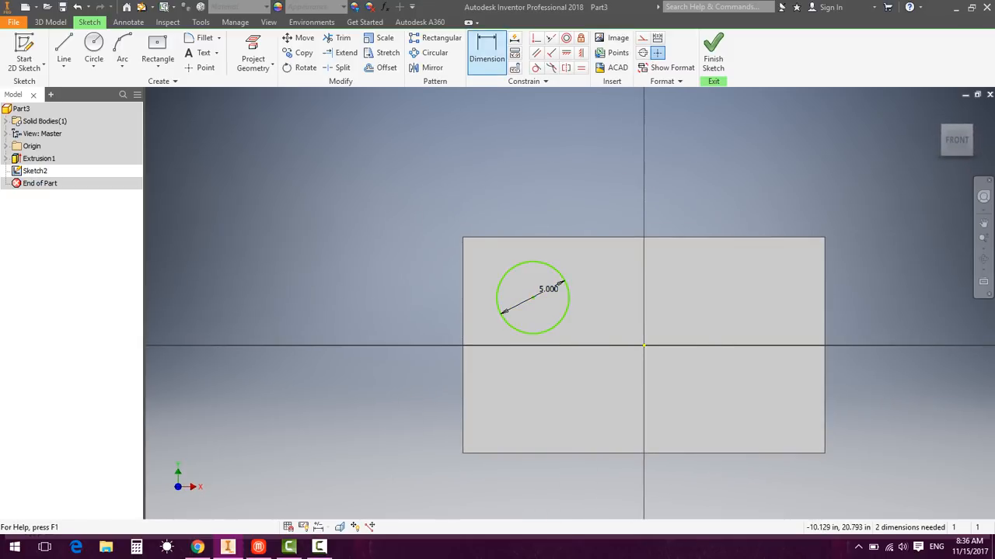
click(488, 42)
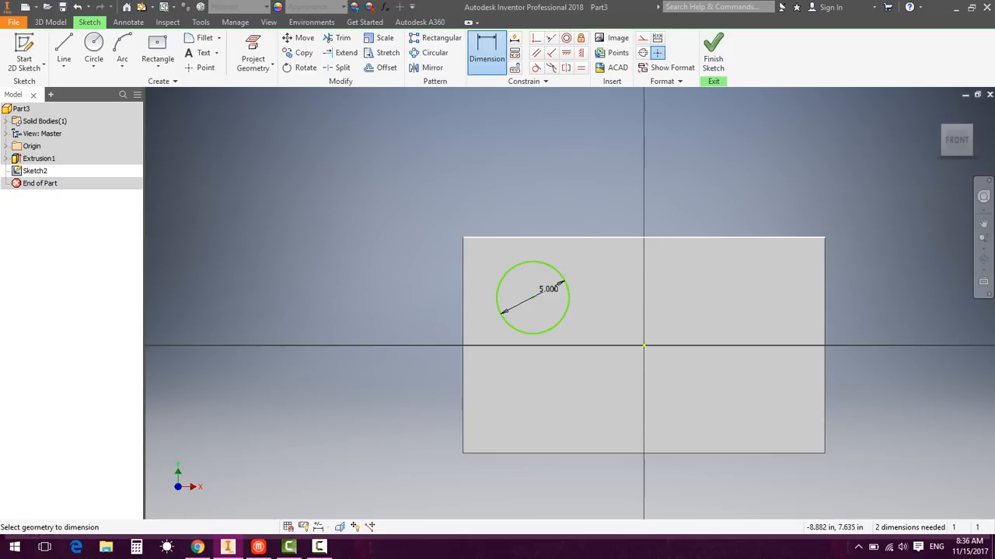
click(514, 237)
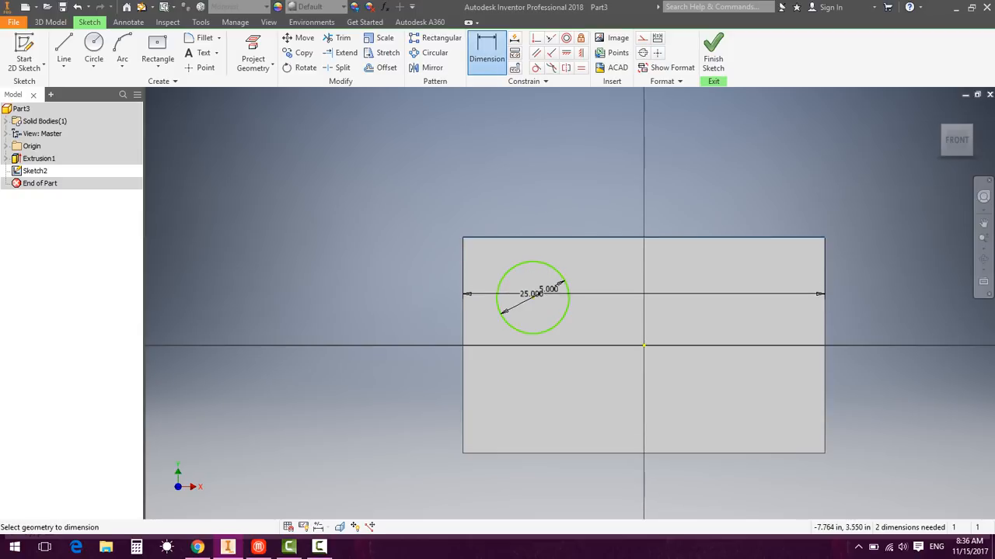
click(532, 298)
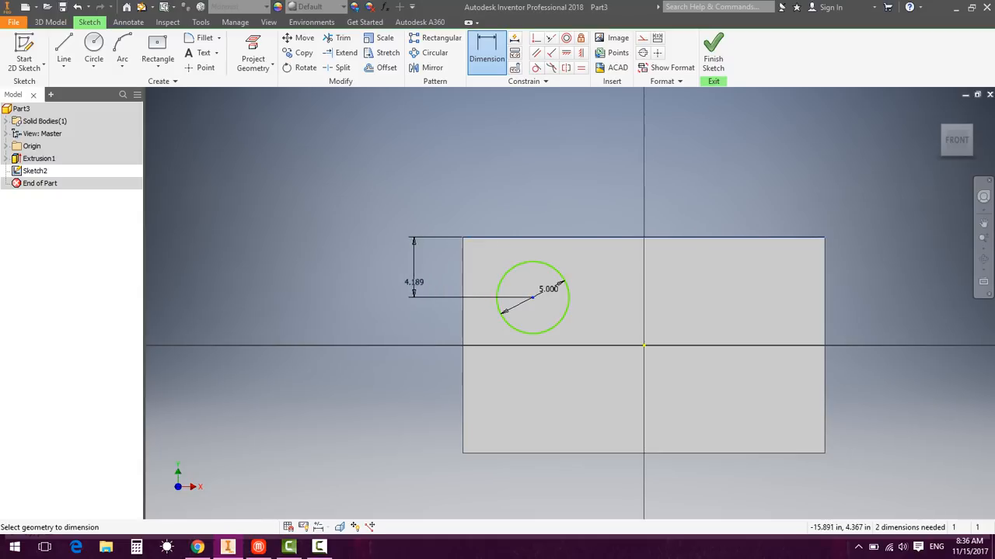
click(400, 295)
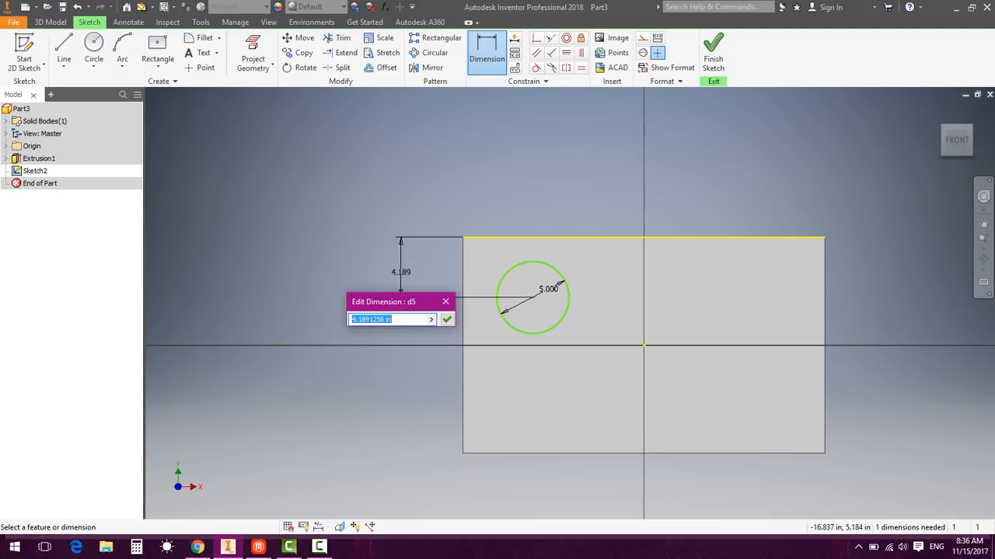
text(5)
key(Return)
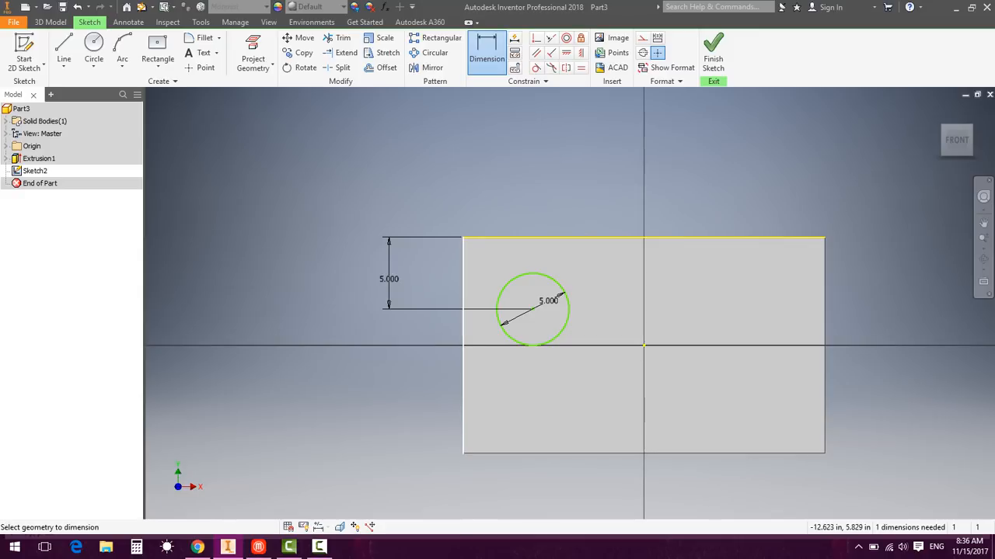
Dimension the circle's center 5 in from the face's left edge and finish the sketch.
click(464, 262)
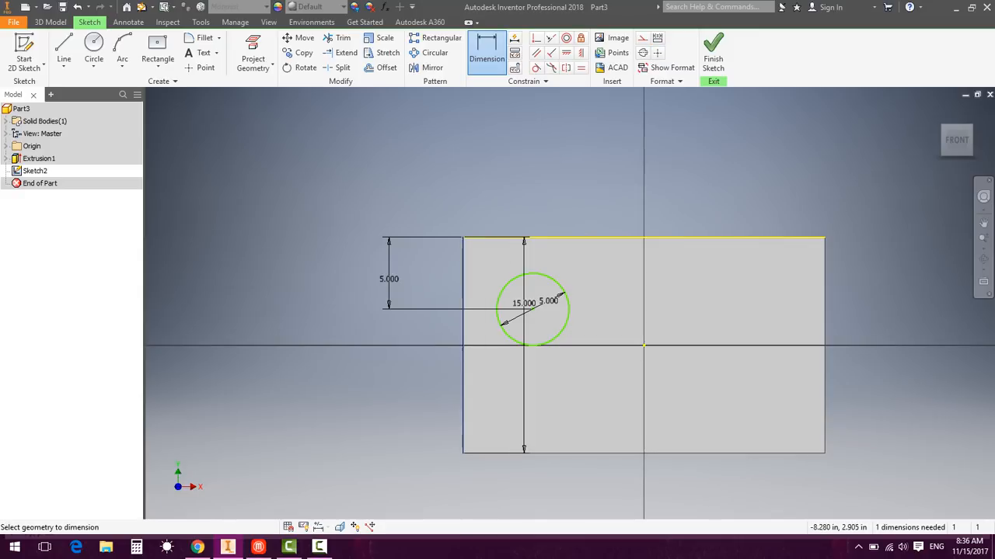
click(532, 309)
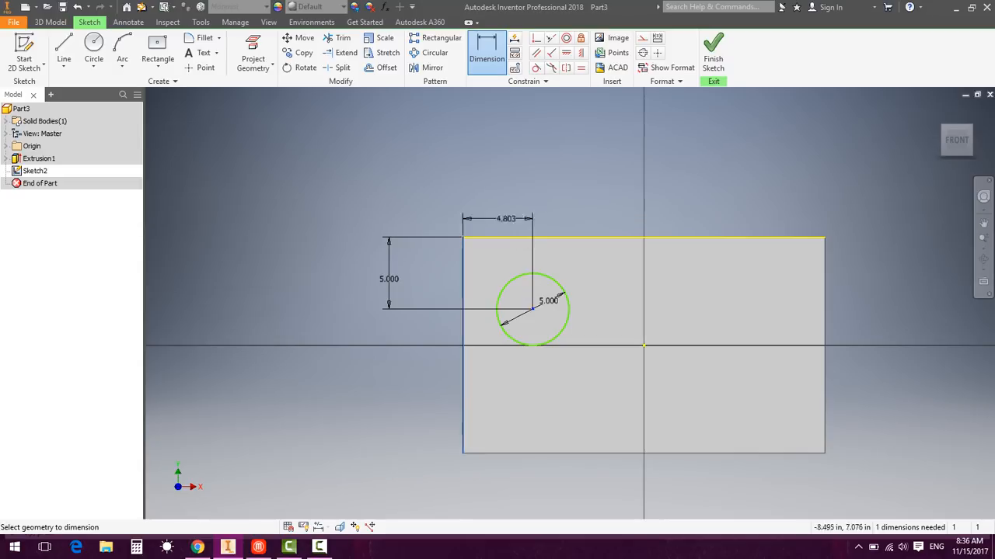
click(498, 192)
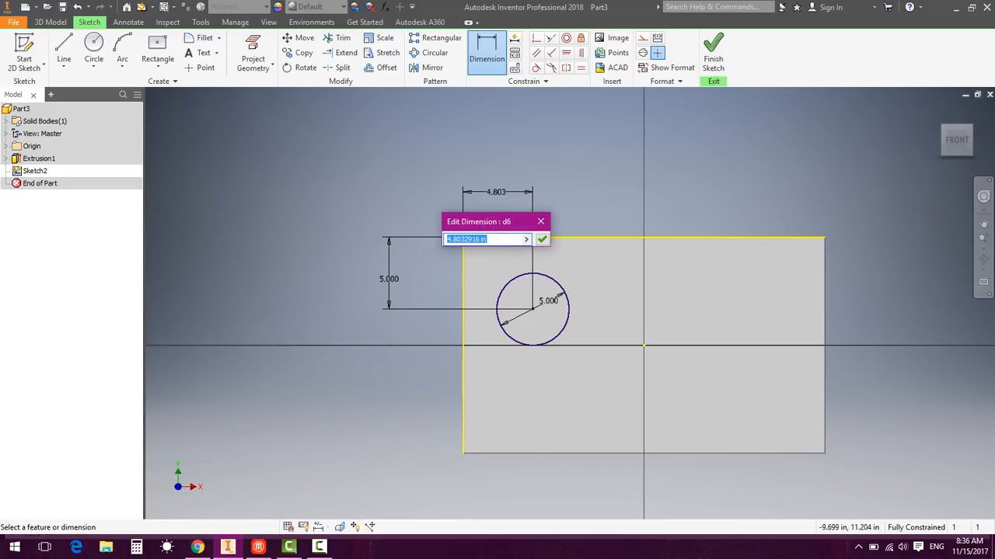
text(5)
key(Return)
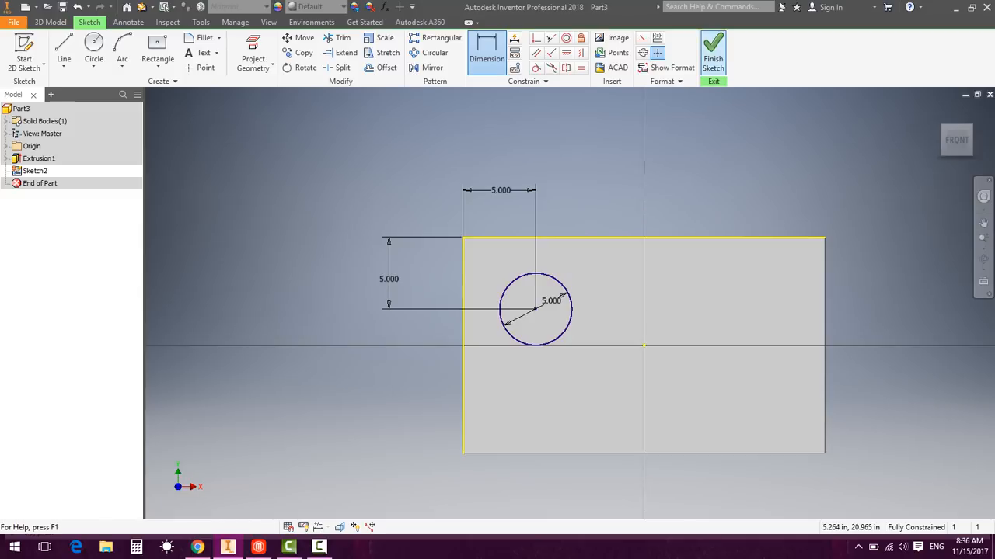
click(713, 54)
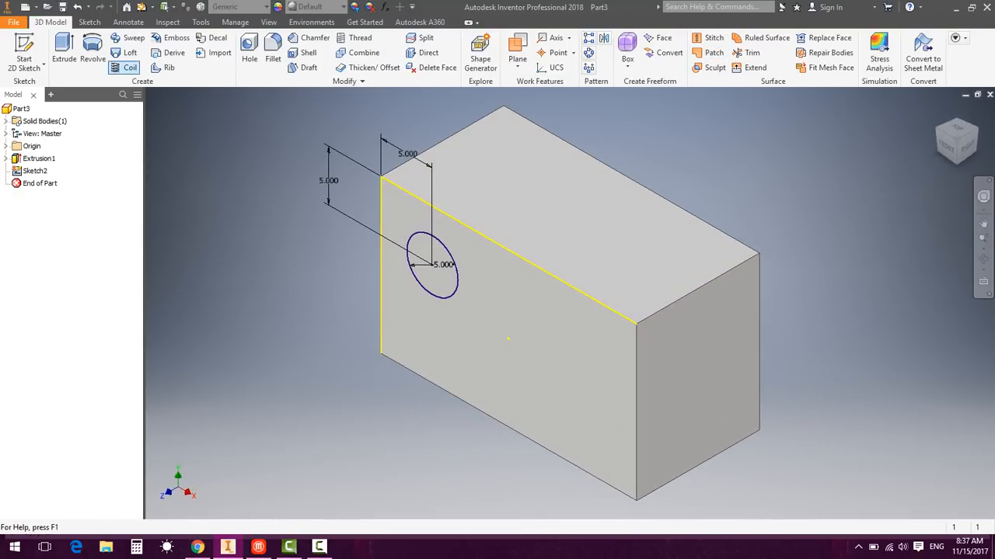
Extrude the 5 in circle 8 in outward from the block's front face.
click(65, 54)
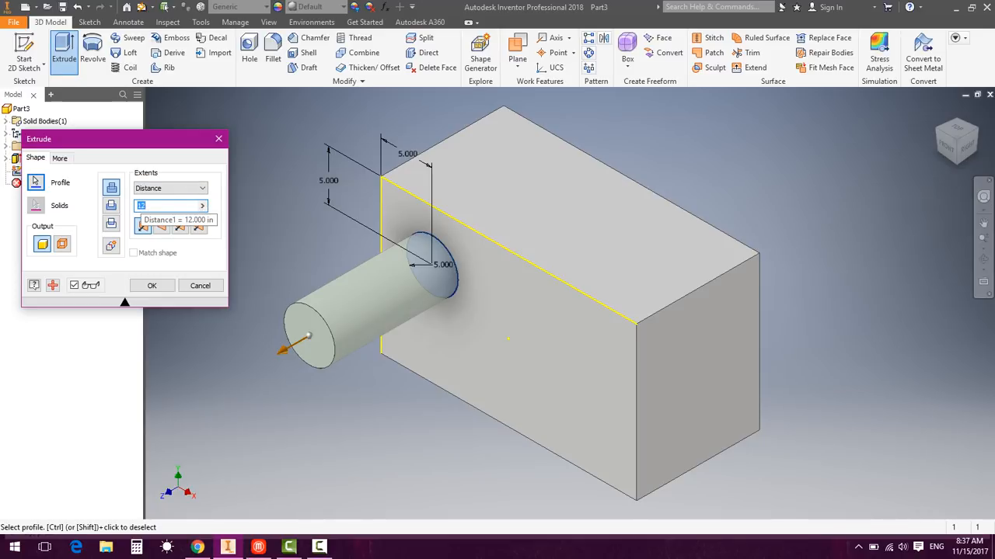
text(8)
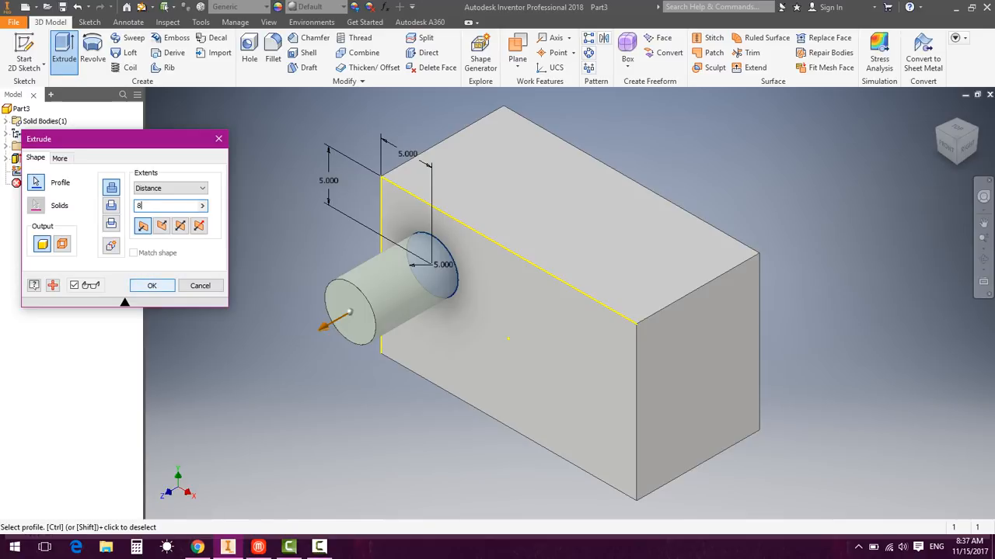
key(Return)
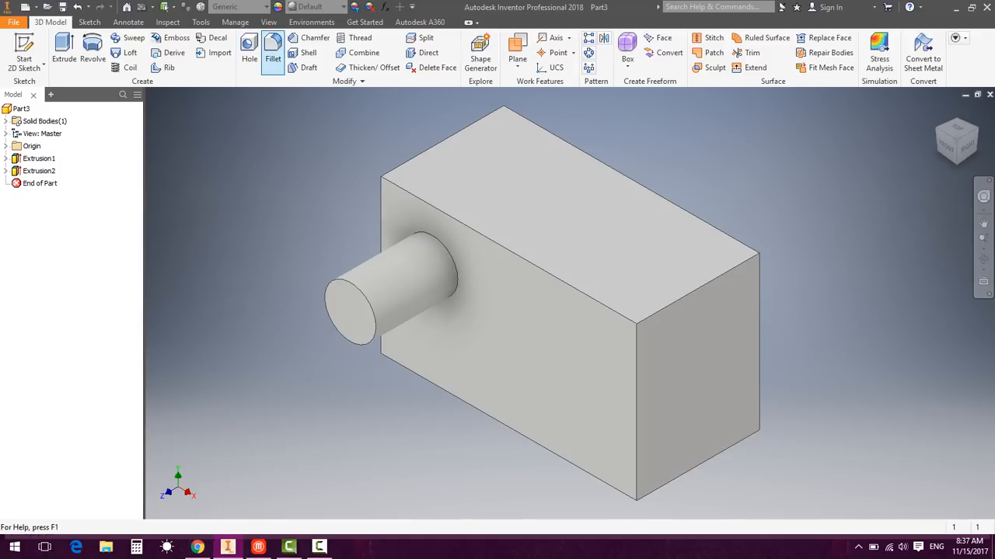
Fillet the cylinder's base edge and its outer end edge with a 1 in radius.
click(272, 53)
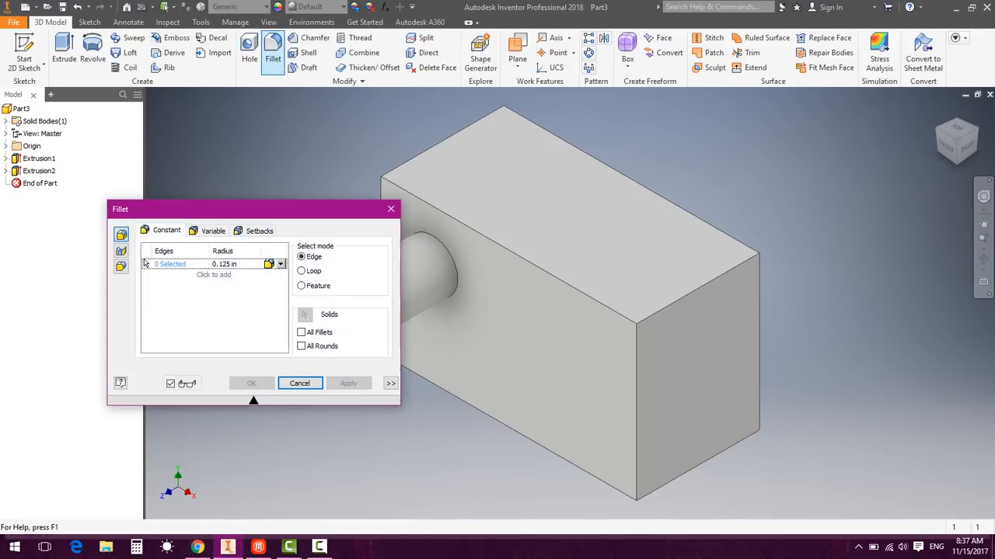
drag(307, 210, 262, 51)
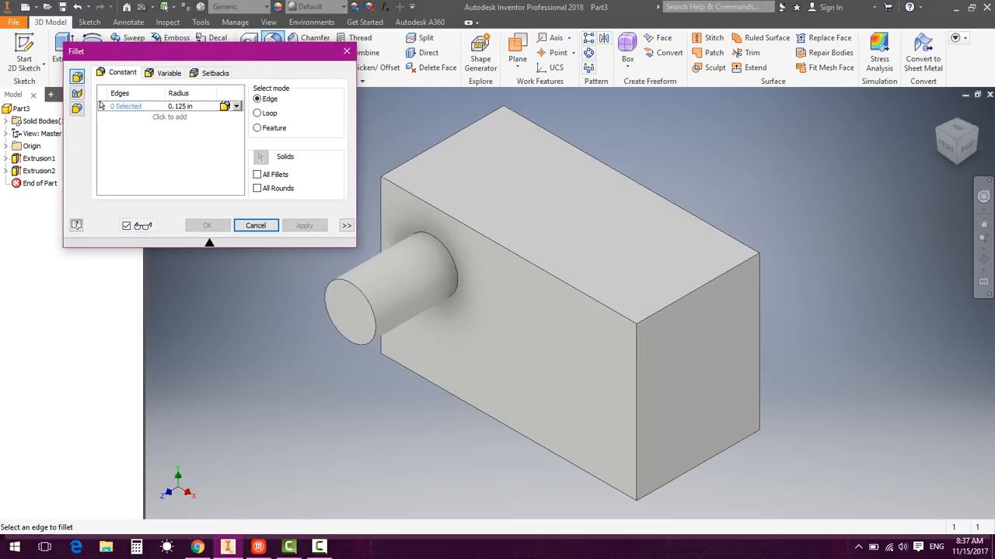
click(457, 271)
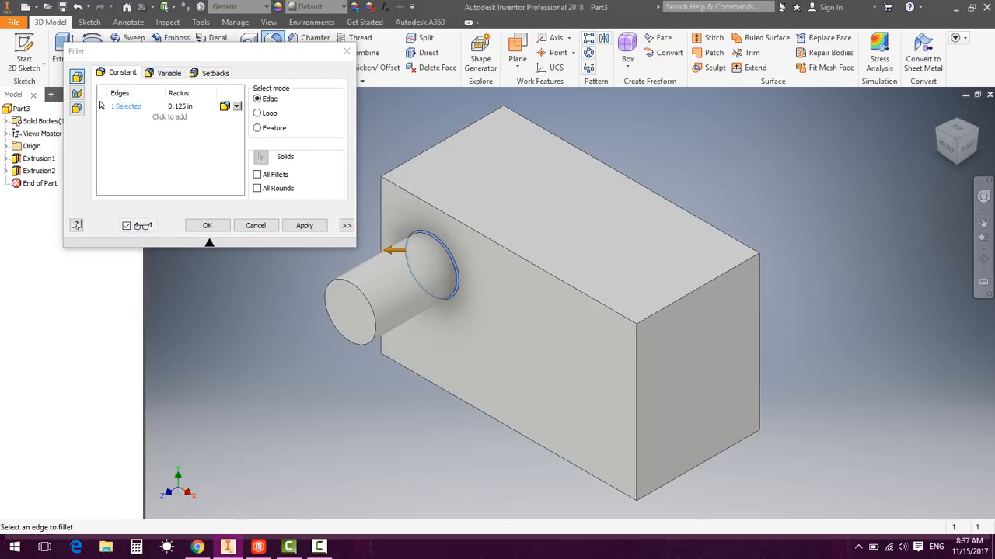
click(373, 293)
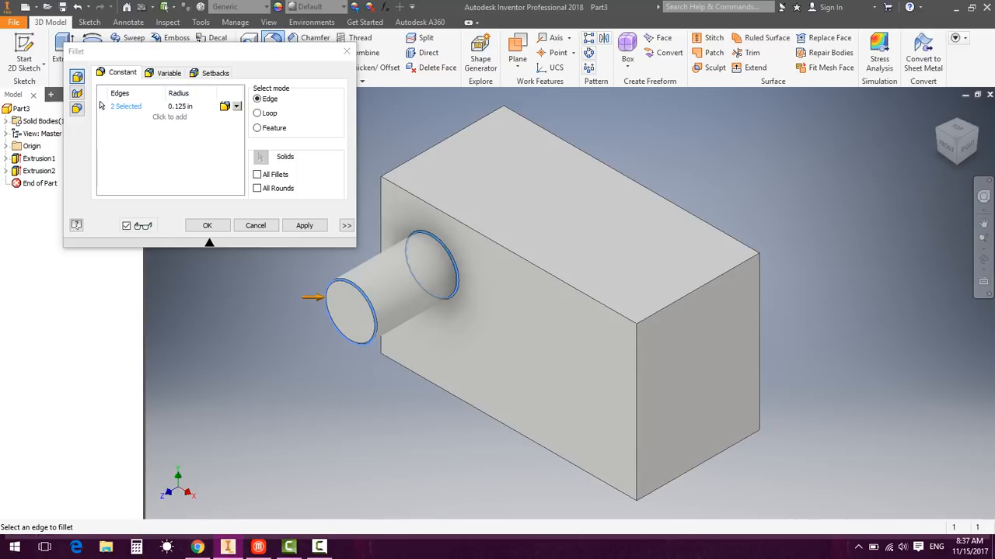
click(180, 106)
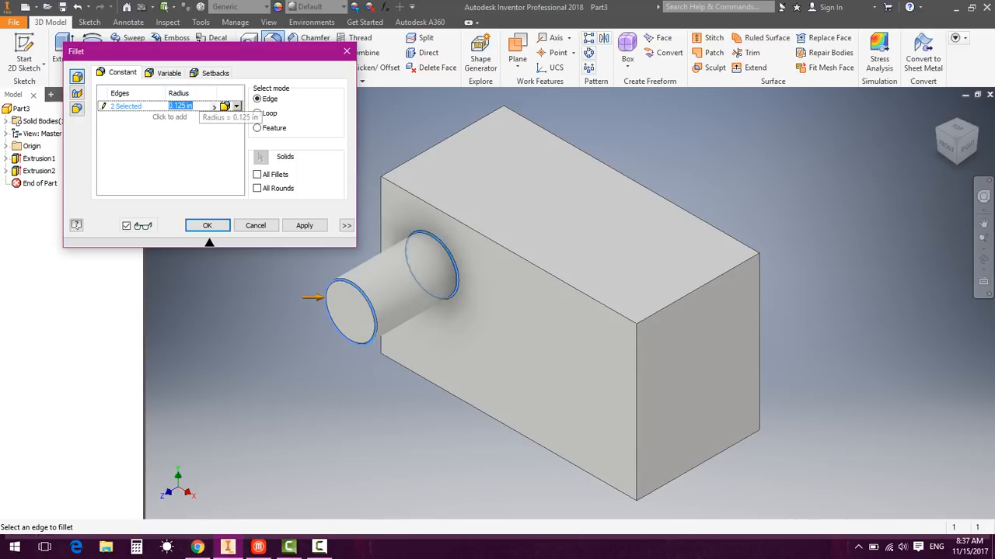
text(1)
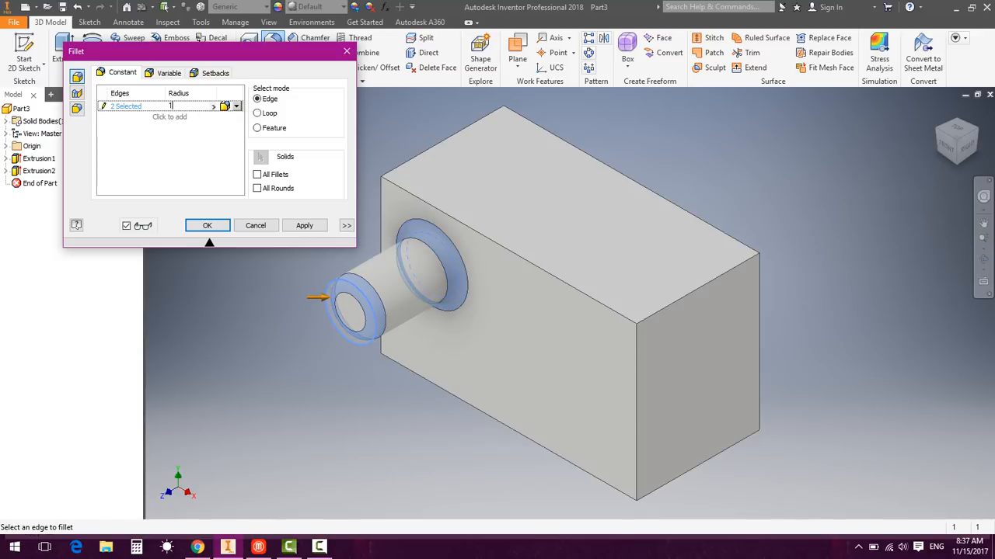
key(Return)
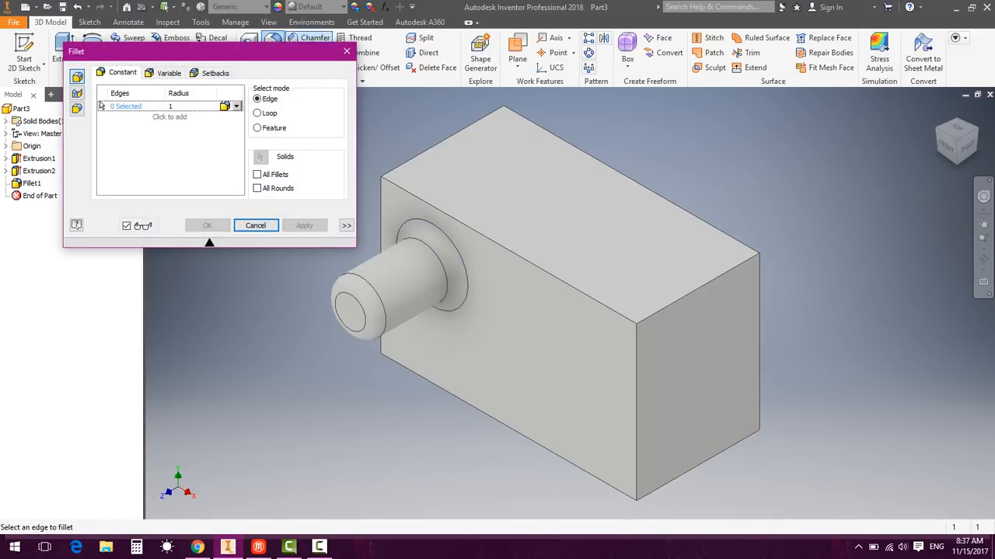
click(347, 51)
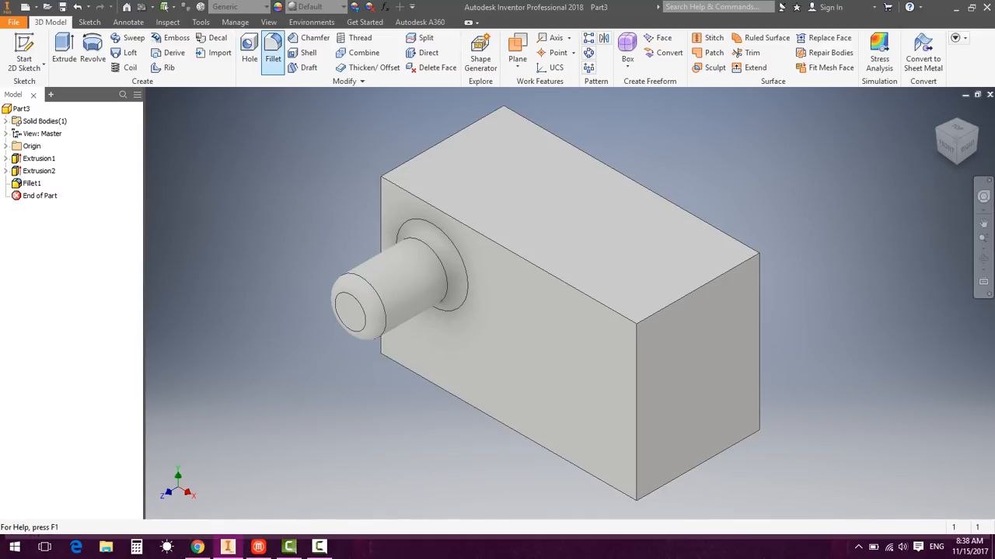
Fillet the upper and lower edges of the block's right end face with a 2 in radius.
click(272, 52)
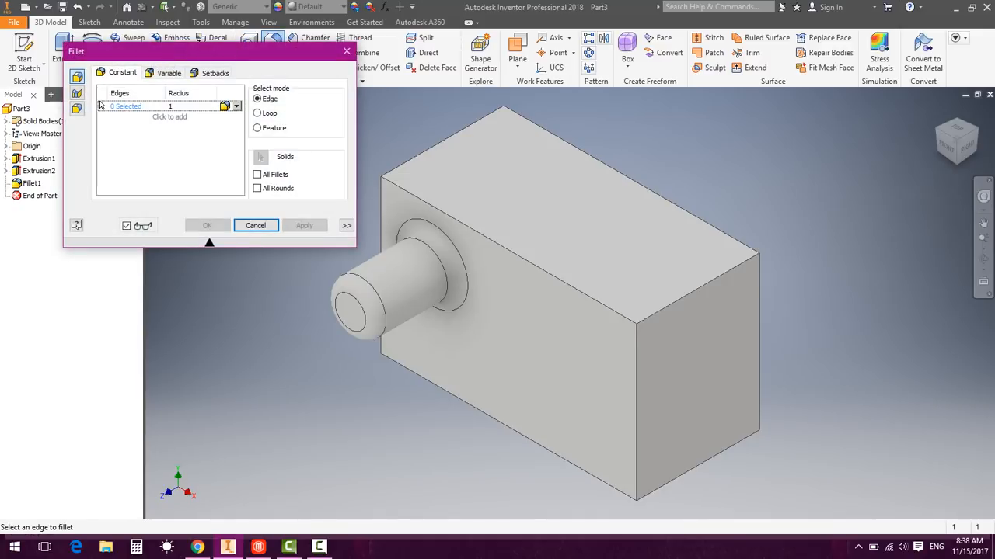
click(698, 289)
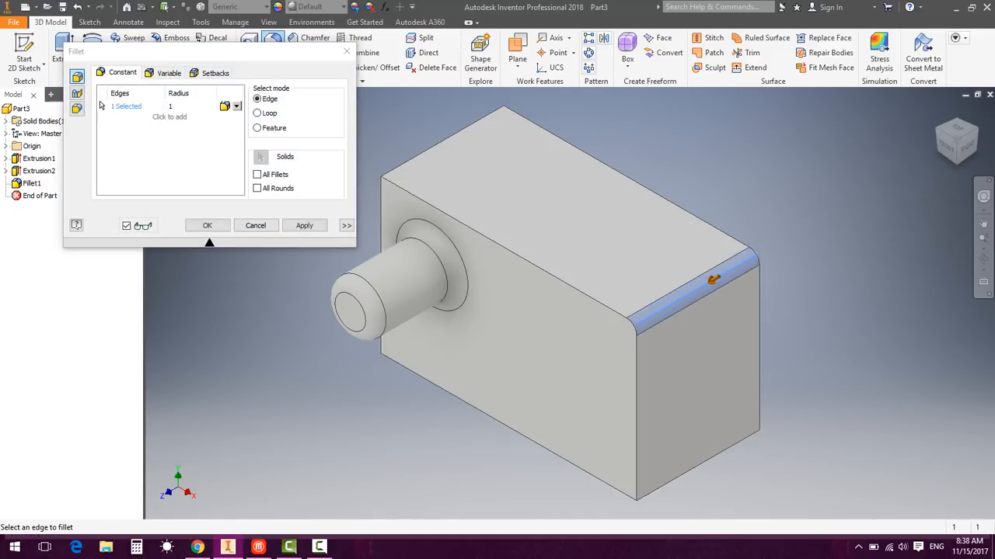
click(703, 464)
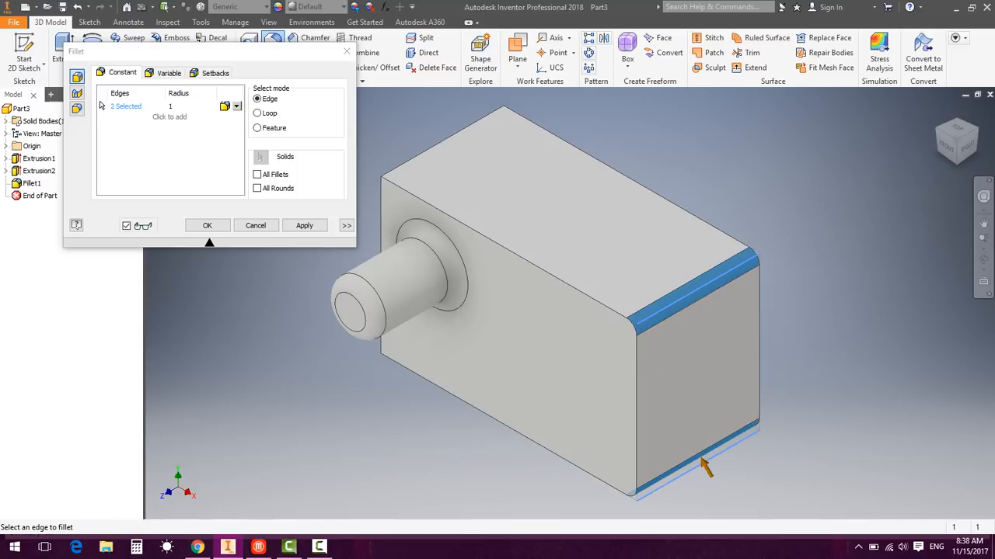
click(175, 106)
text(2)
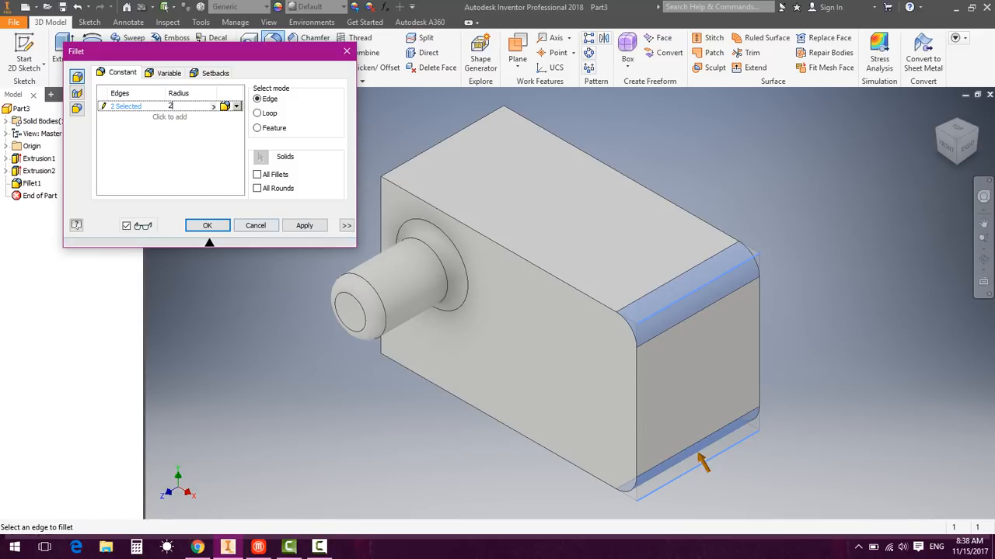
click(304, 225)
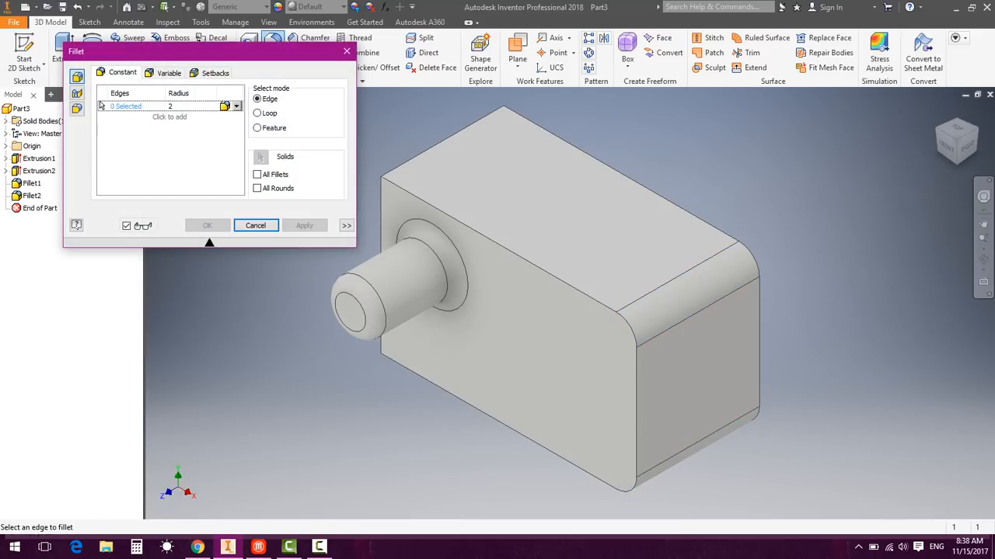
click(347, 52)
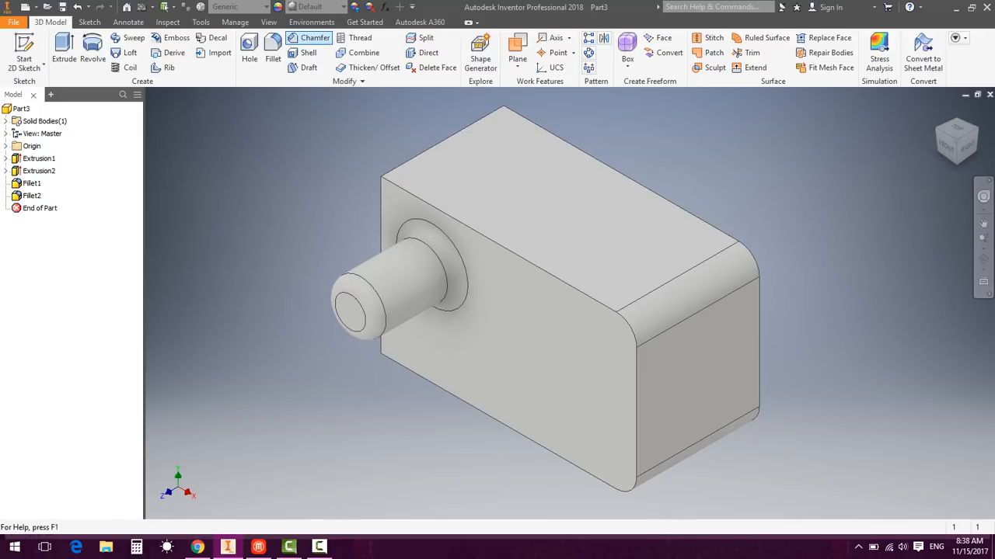
Chamfer the block's top left edge with a 2 in distance.
click(311, 38)
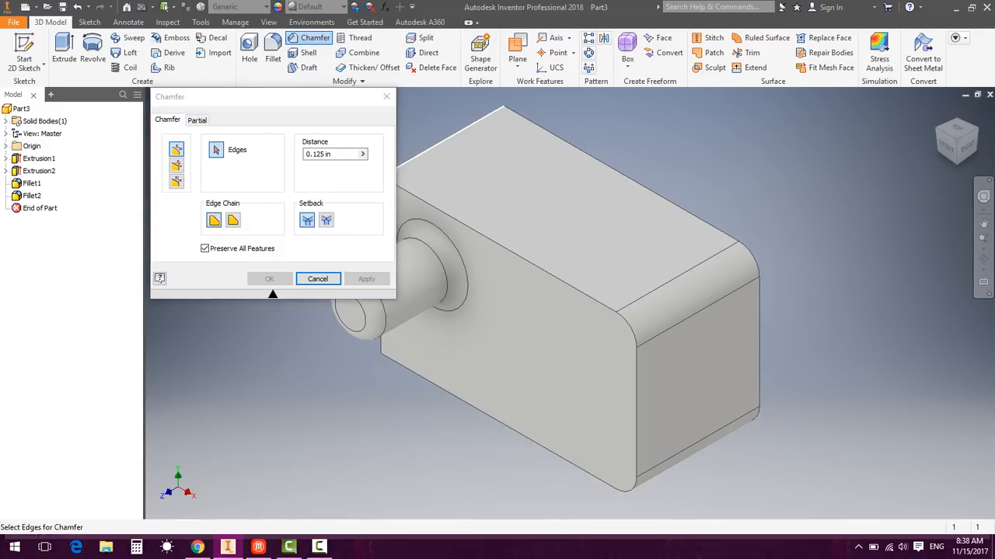
click(435, 146)
drag(342, 99, 181, 44)
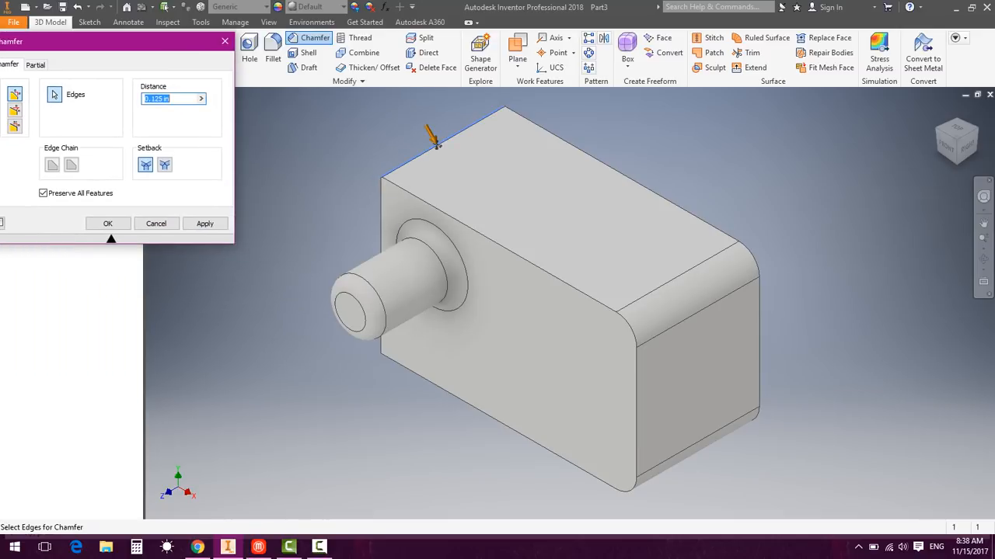
text(1)
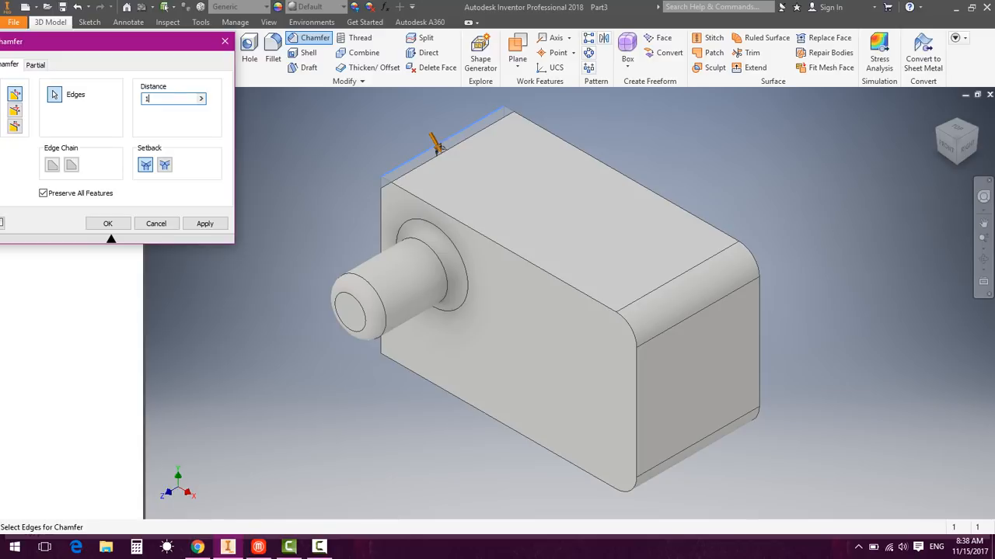
key(BackSpace)
text(2)
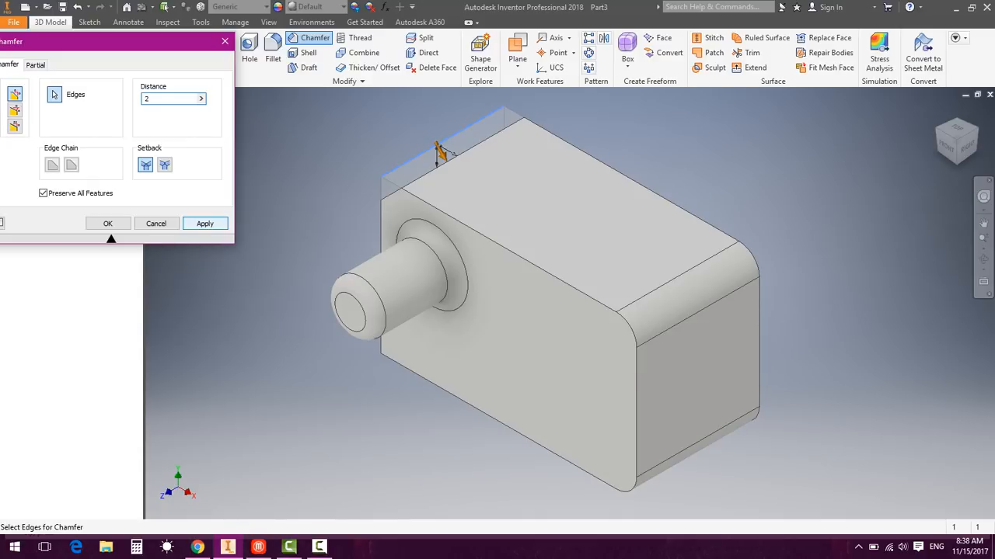
click(204, 223)
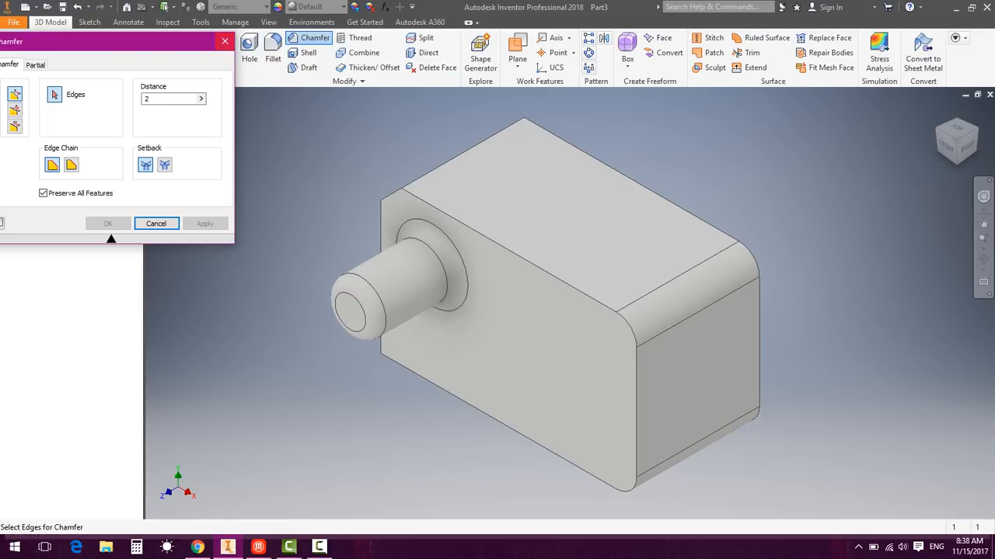
click(224, 40)
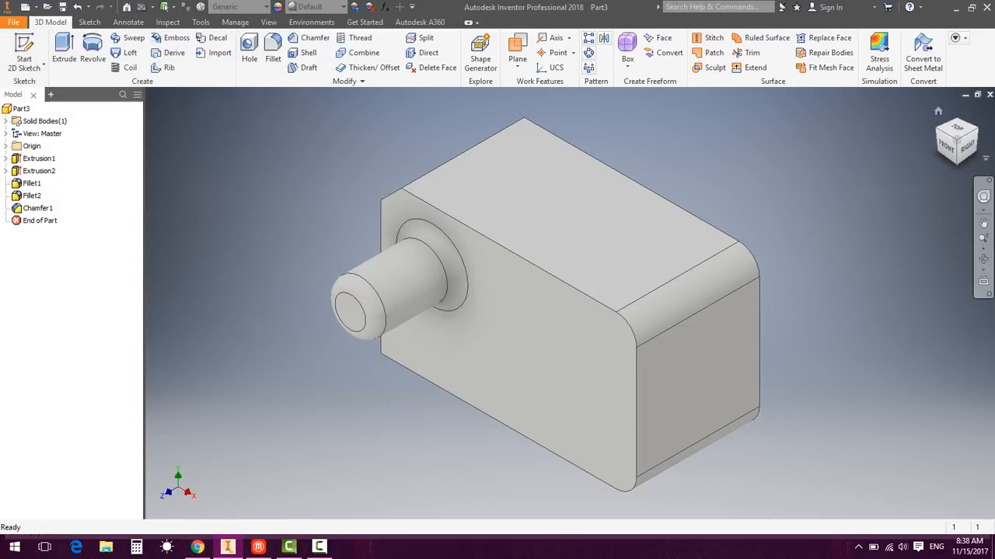
Check the chamfer from the front, delete it, and undo the deletion.
click(947, 146)
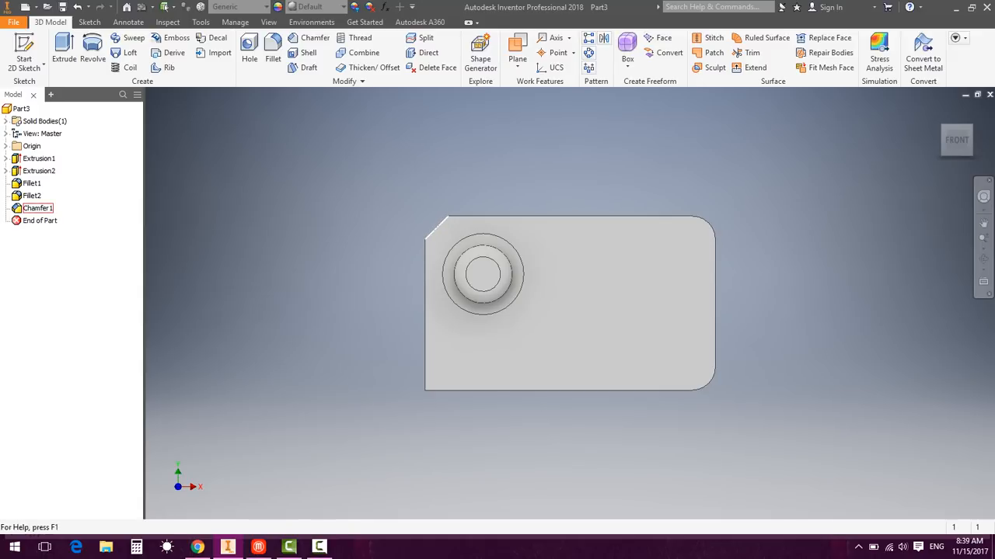
click(938, 111)
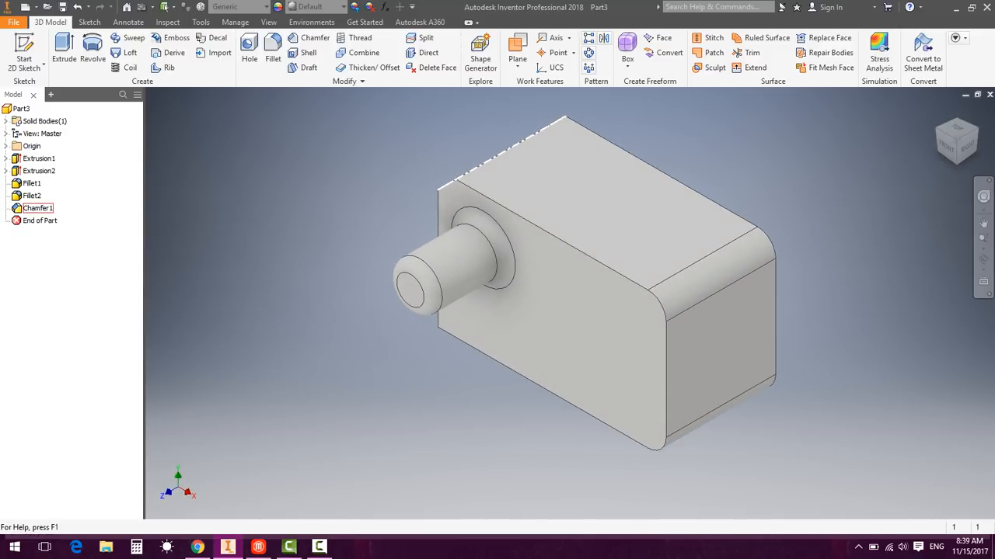
right_click(39, 208)
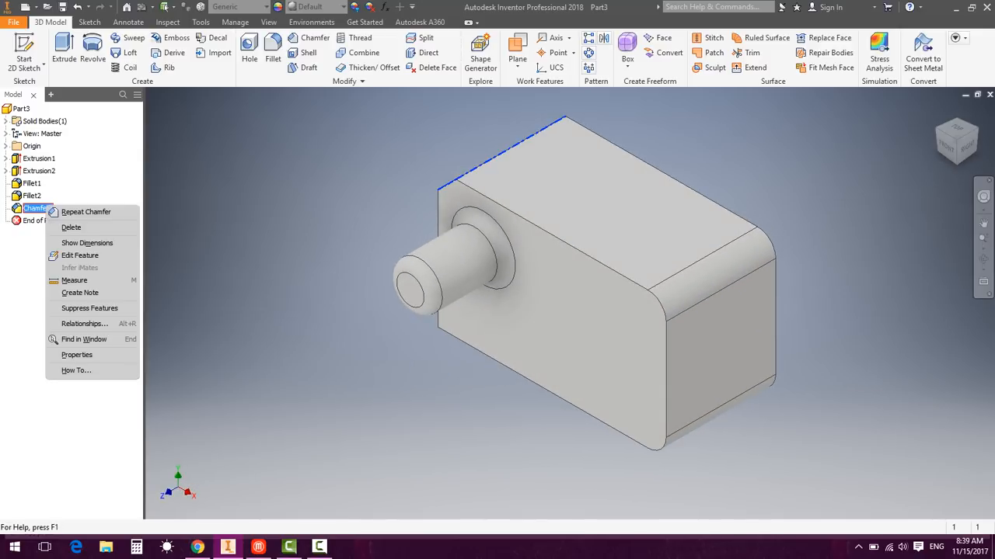
click(71, 227)
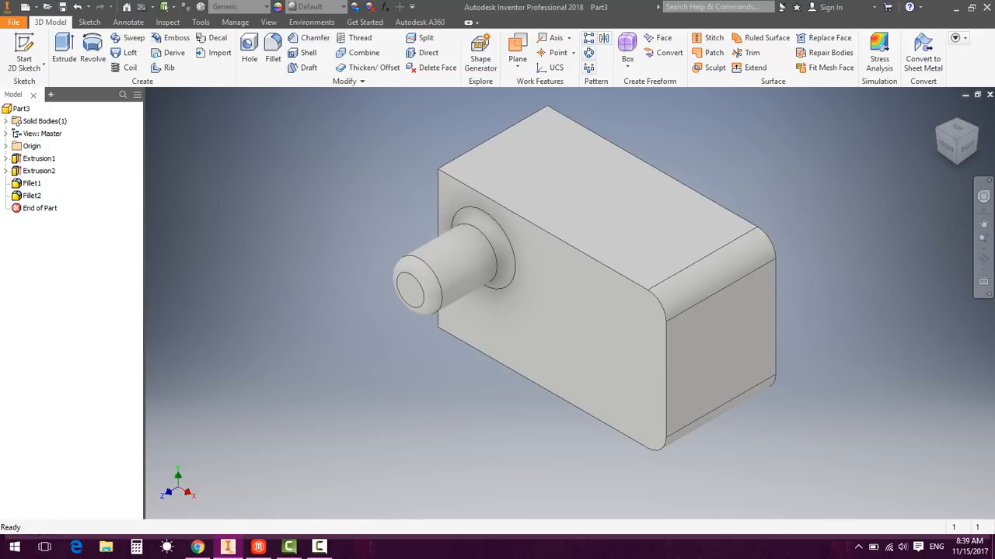
click(78, 7)
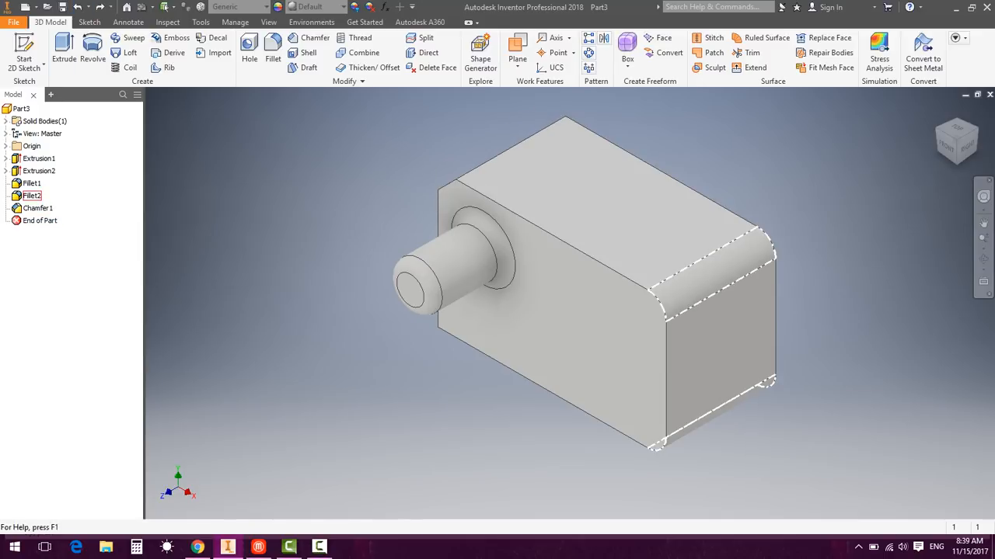
Open the chamfer feature for editing and cancel without changing its settings.
right_click(38, 209)
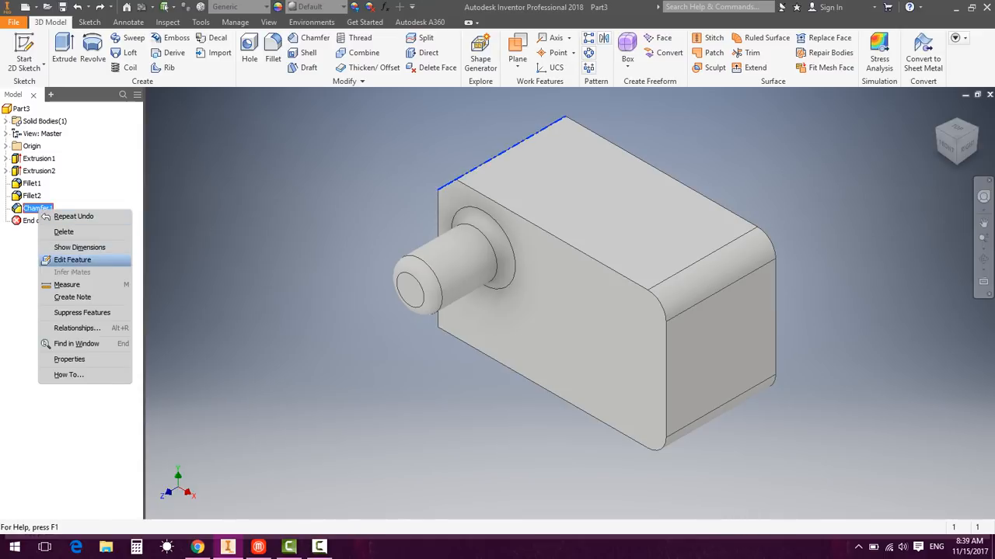
click(72, 260)
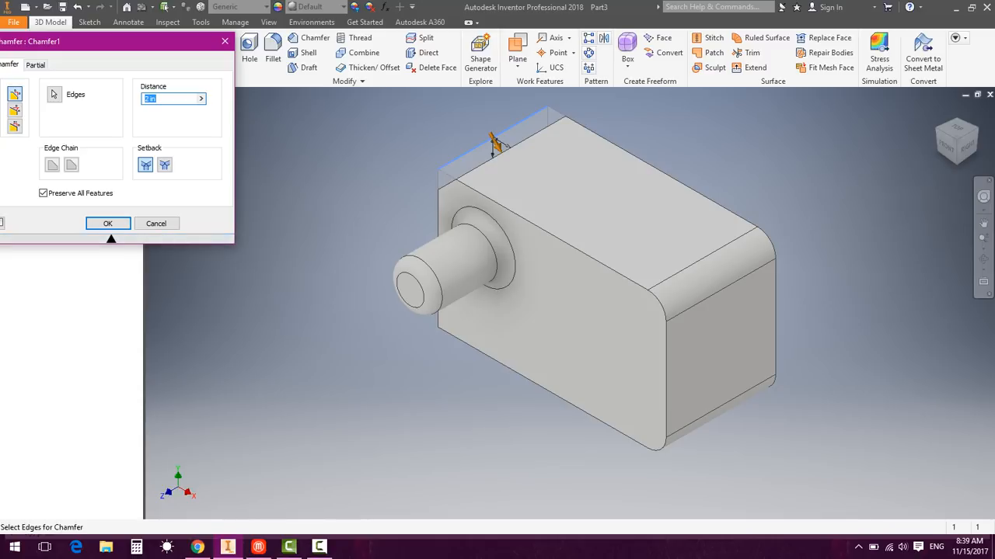
click(155, 223)
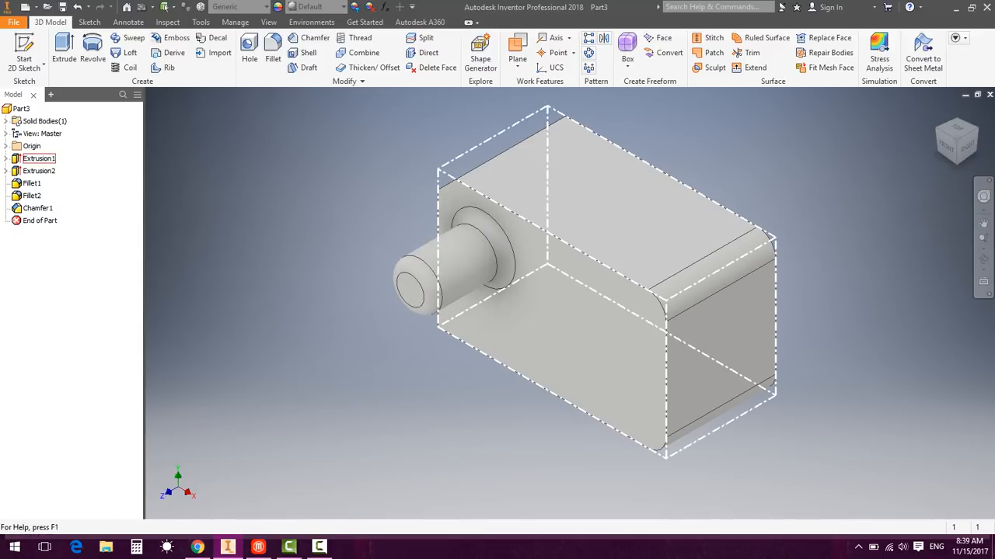
Try a pink appearance with RGB 255, 0, 128 on the block's front face, and discard it.
click(39, 159)
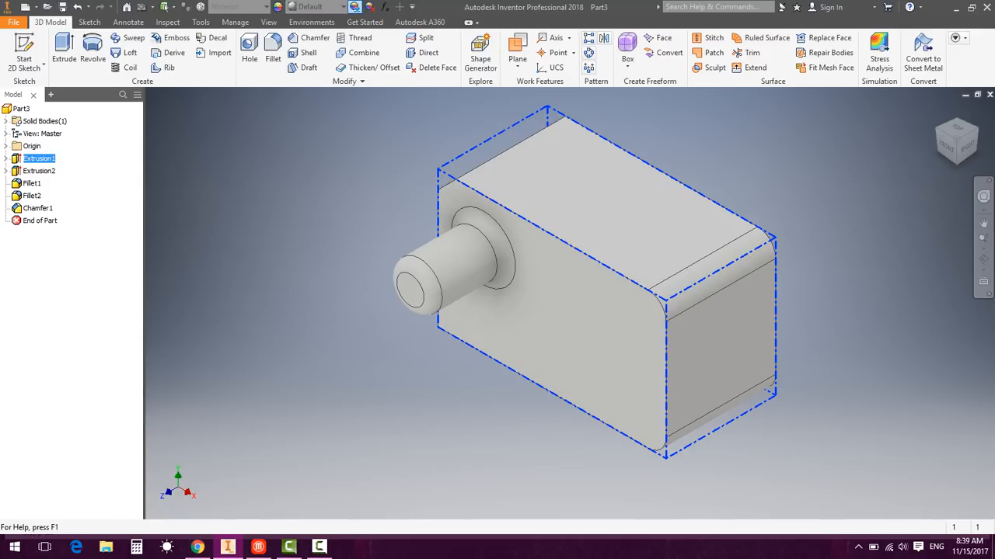
click(354, 6)
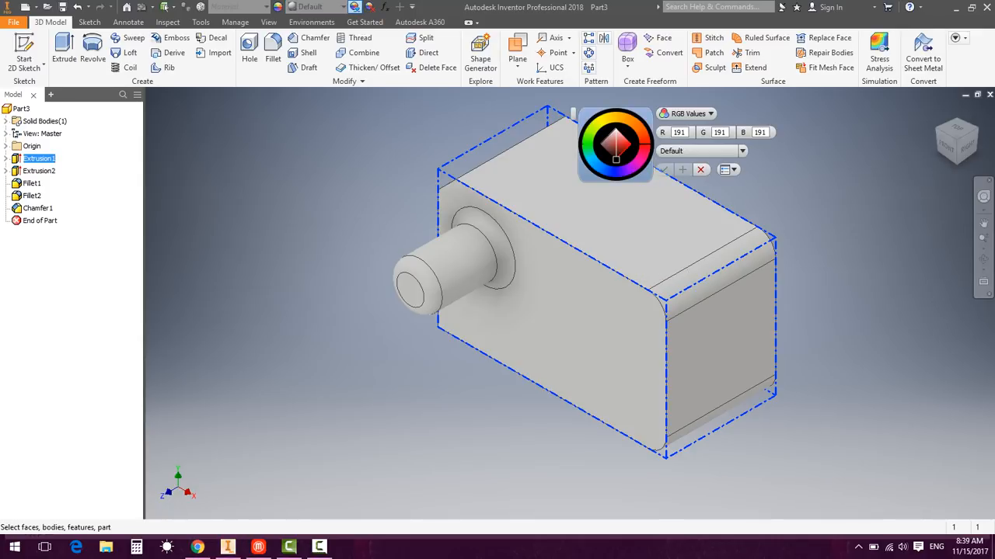
click(642, 157)
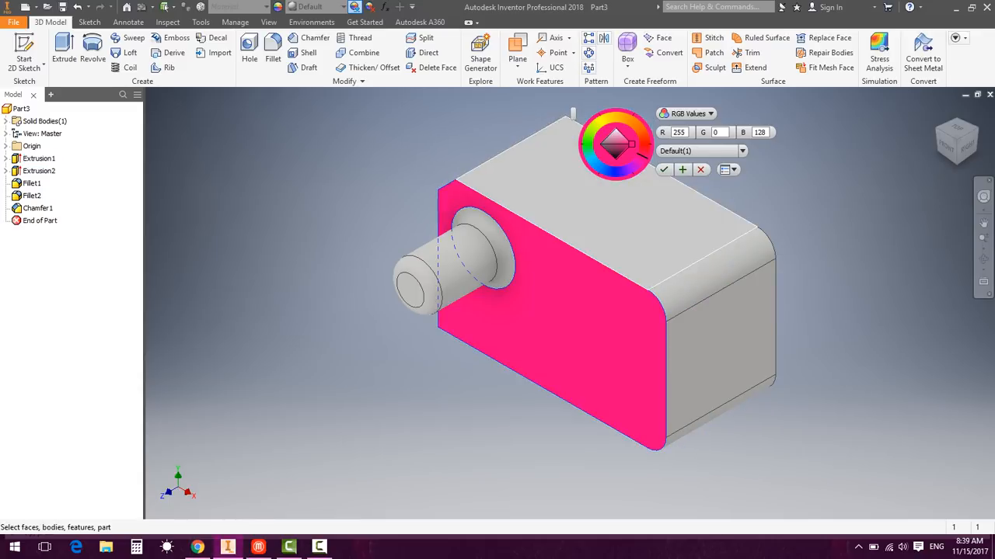
click(701, 169)
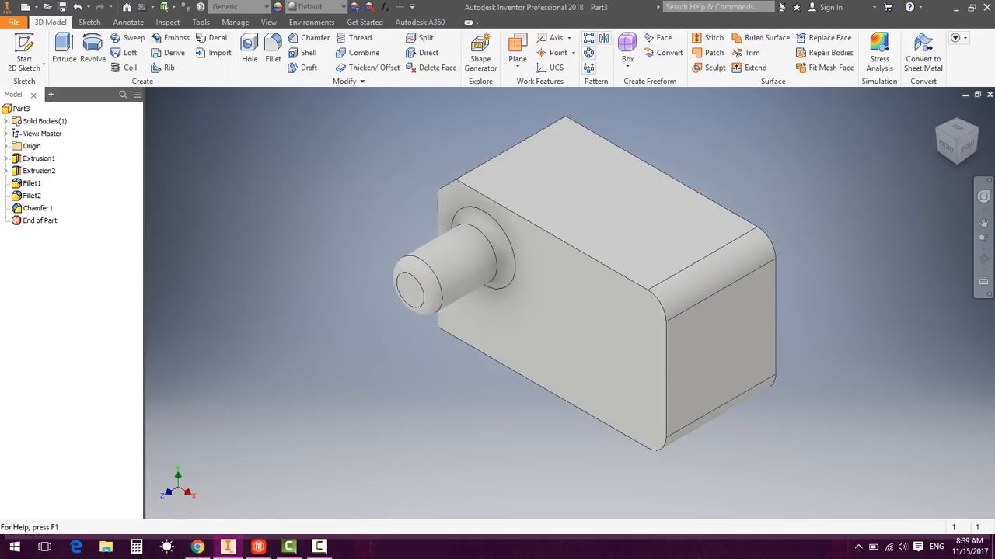
Apply a pink appearance with RGB 255, 0, 128 to the main block extrusion.
click(614, 287)
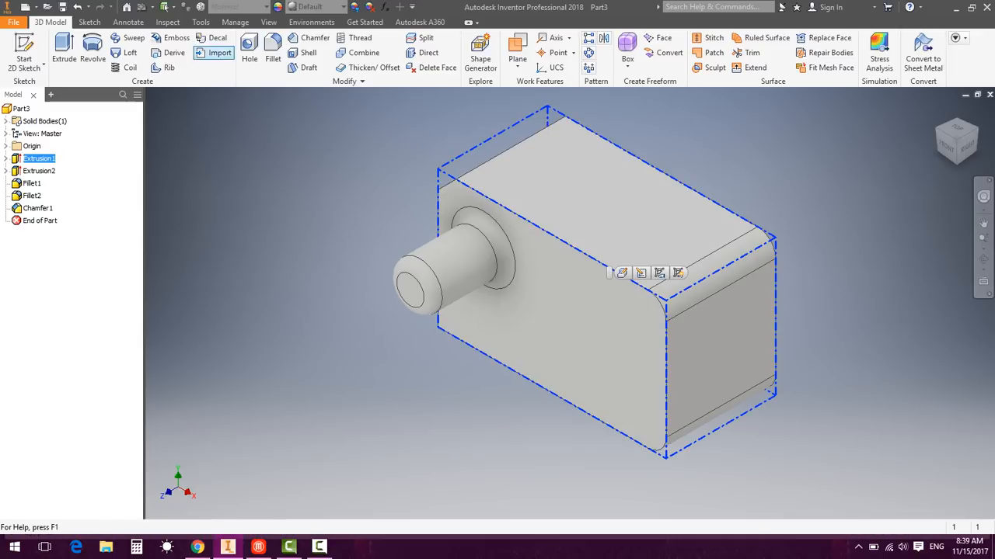
click(354, 6)
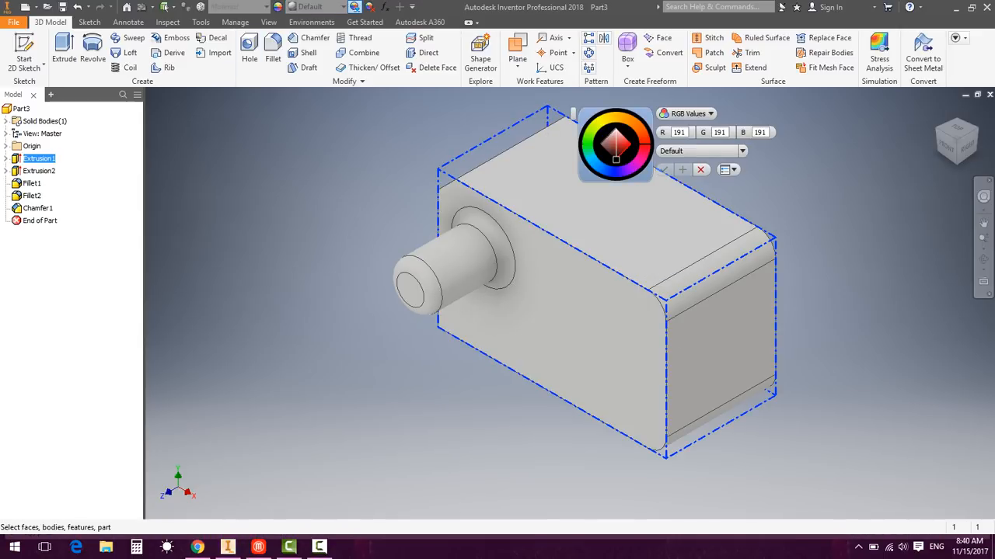
click(631, 144)
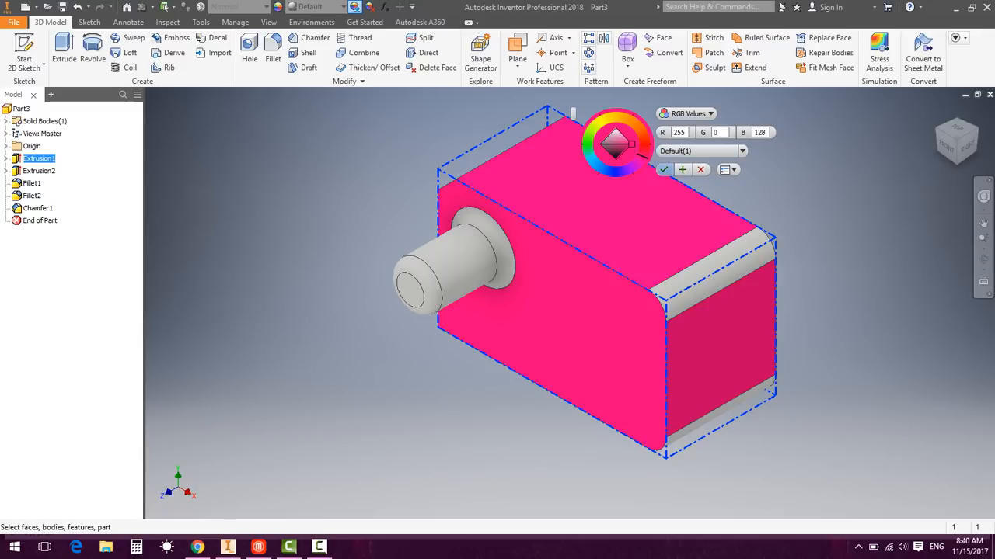
key(Return)
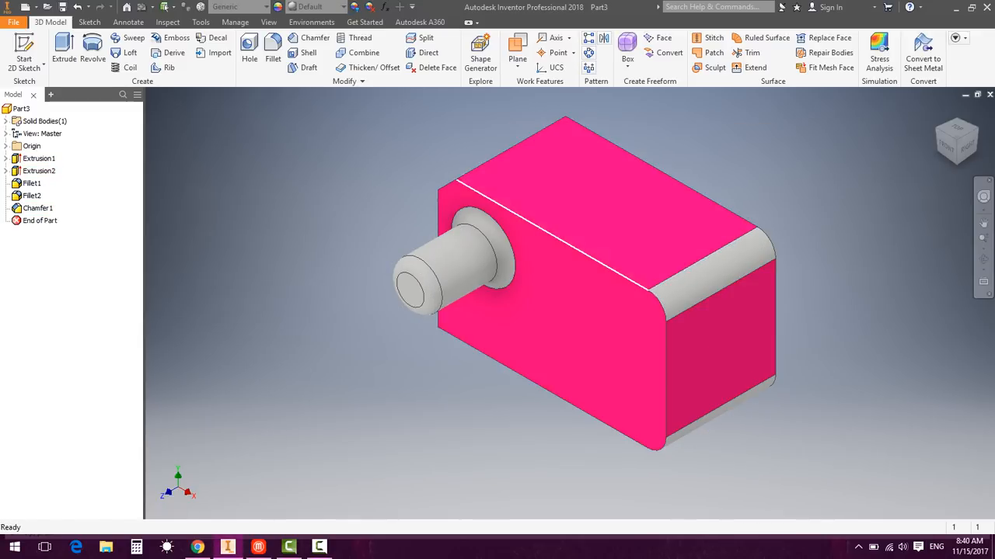
Apply a pink appearance with RGB 255, 0, 119 to the cylindrical boss extrusion, both fillets and the chamfer together.
click(31, 196)
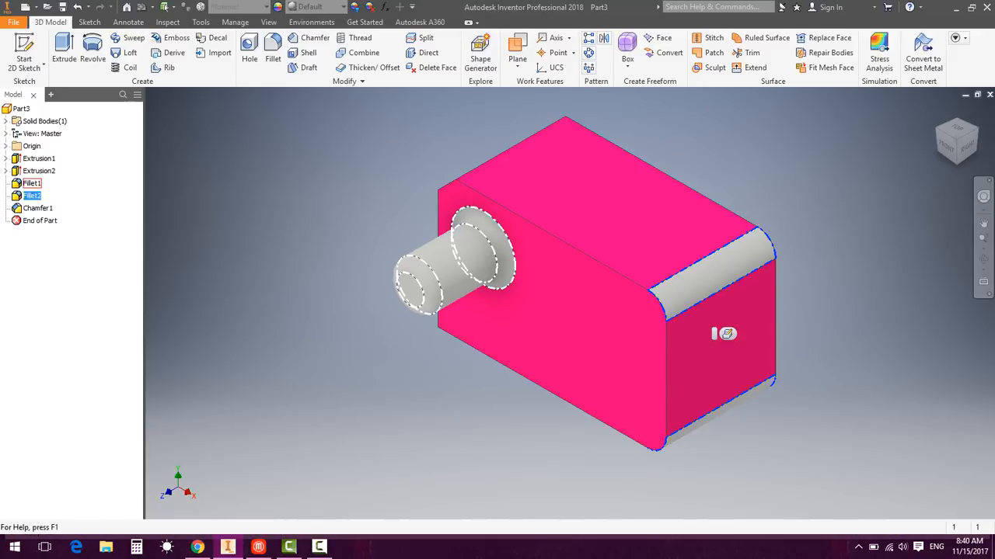
ctrl+click(39, 171)
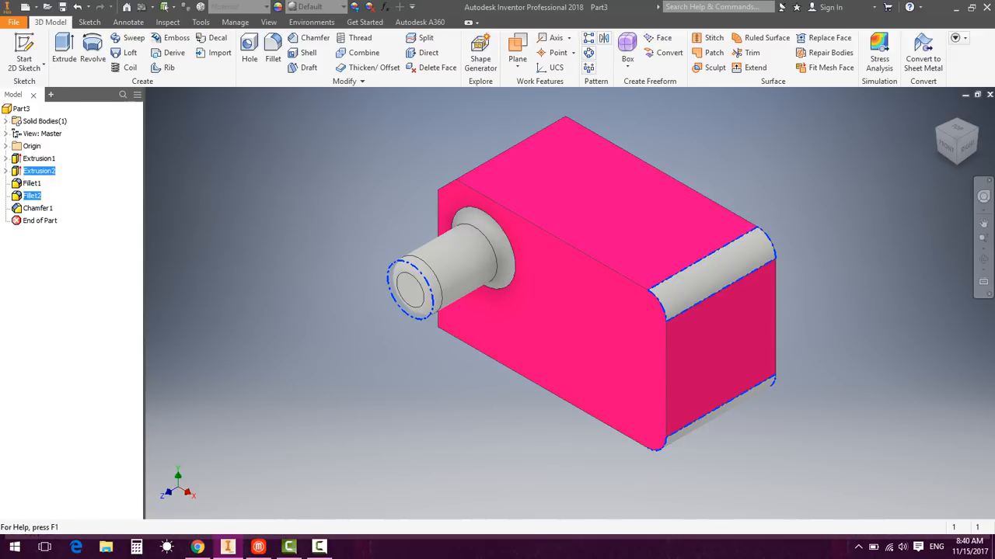
ctrl+click(31, 184)
ctrl+click(37, 208)
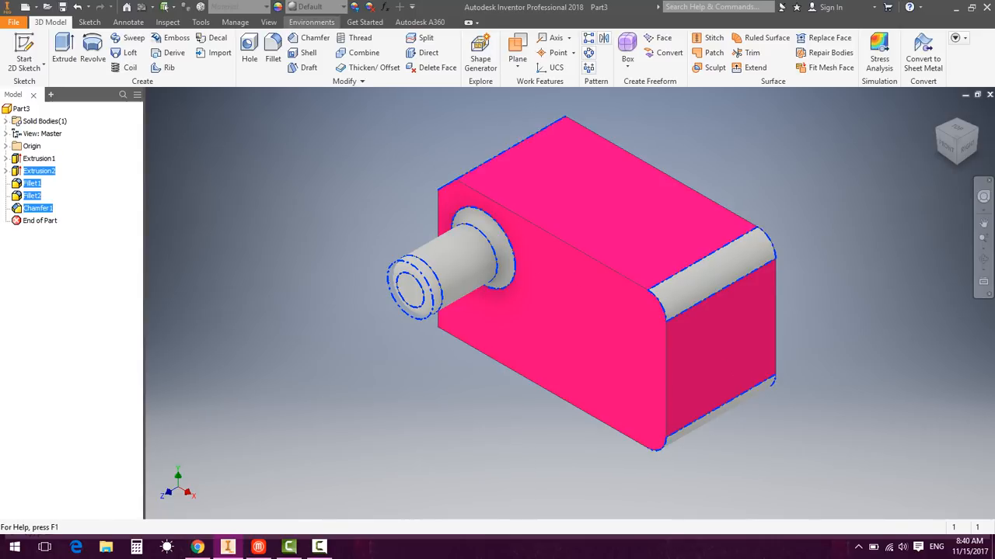
click(354, 7)
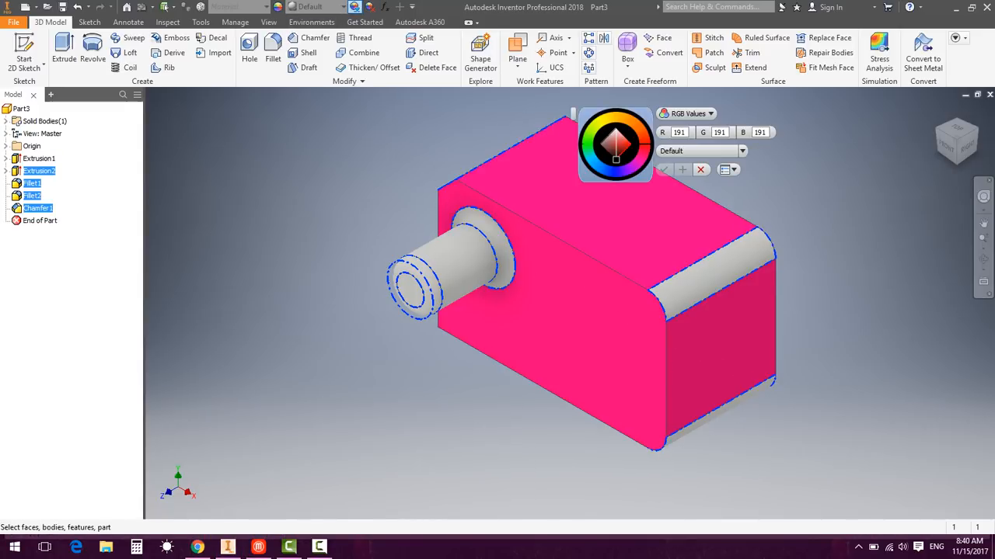
click(642, 155)
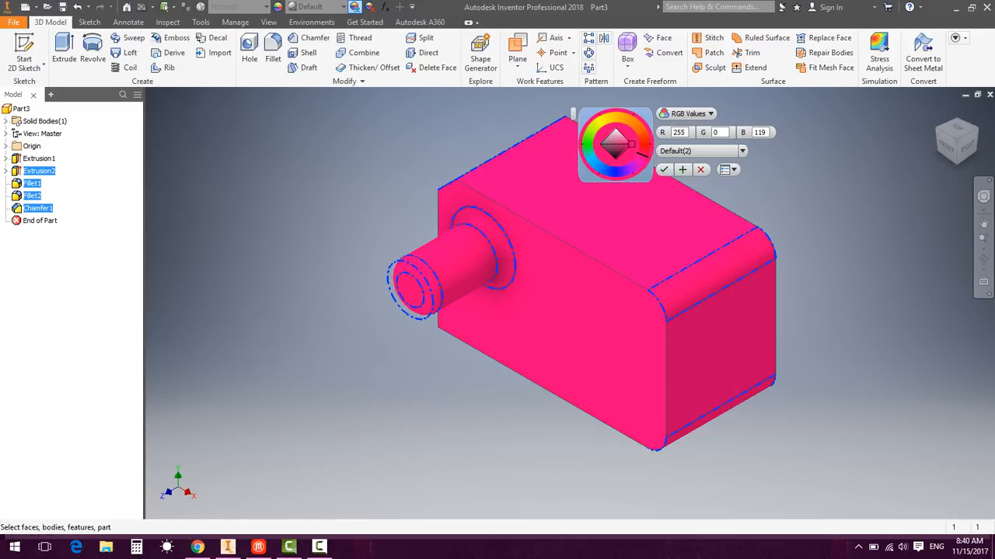
click(664, 169)
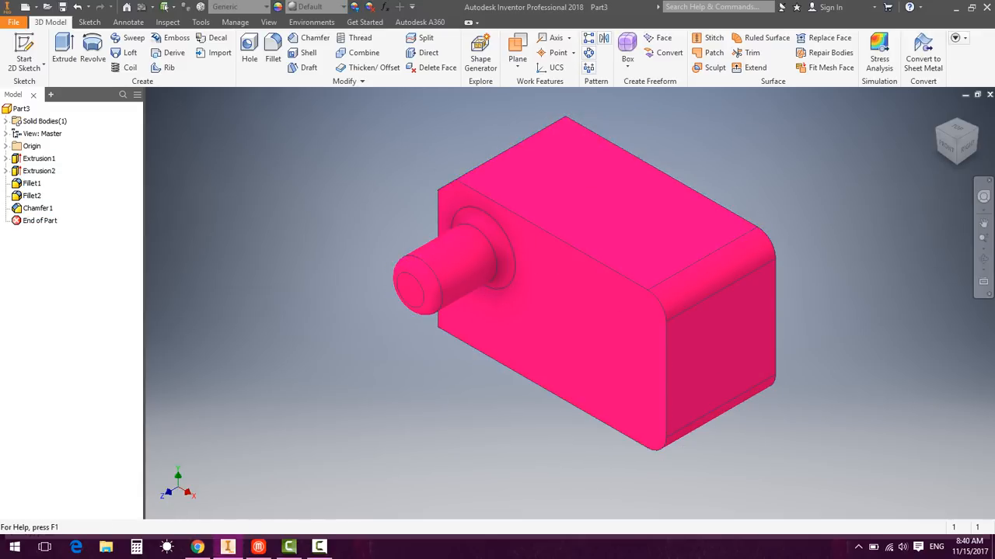
click(39, 159)
ctrl+click(39, 171)
ctrl+click(32, 183)
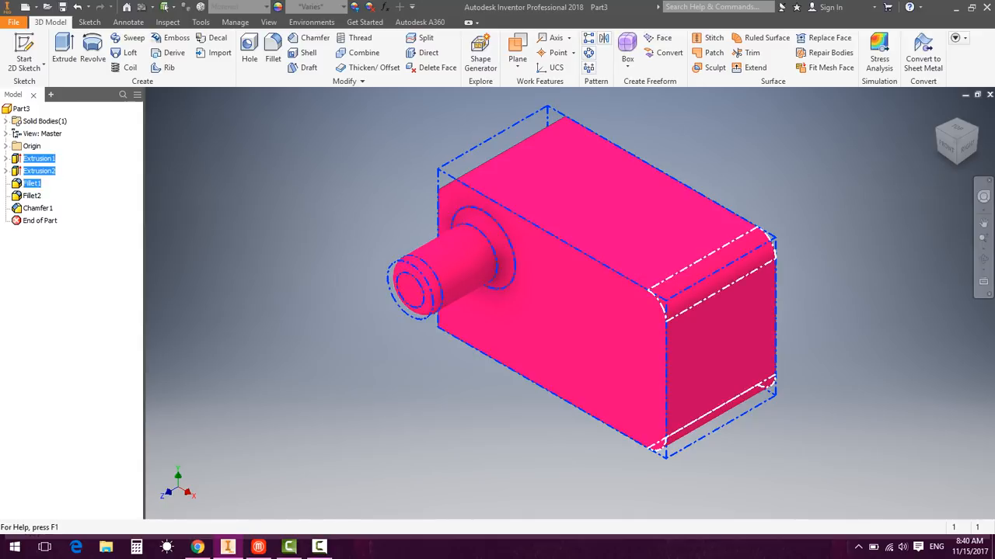
ctrl+click(31, 196)
ctrl+click(37, 208)
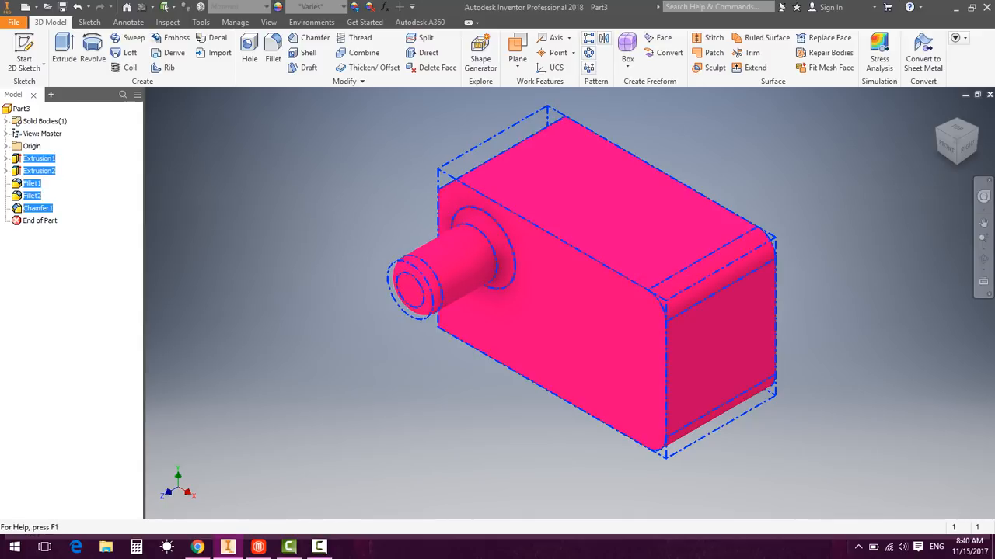
key(Escape)
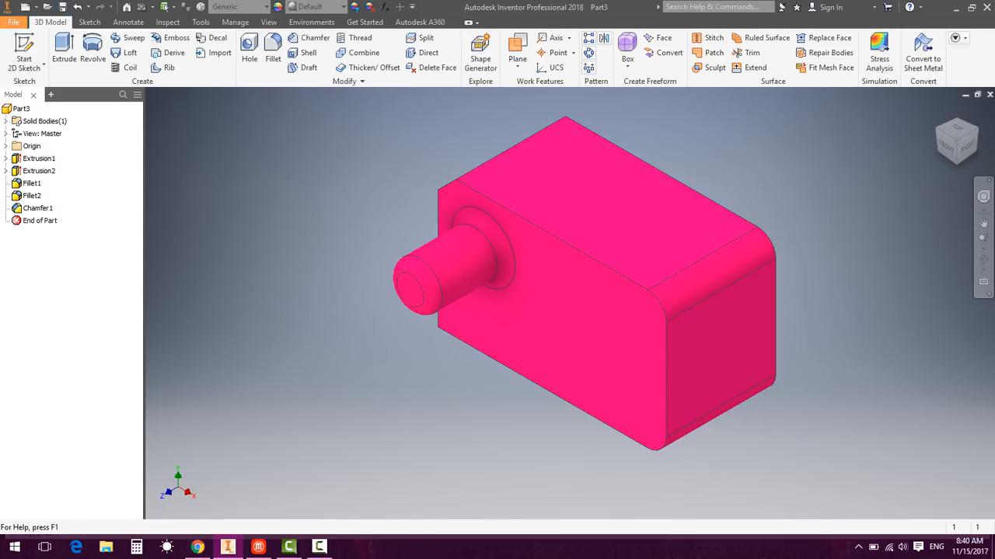
Save the part to the Desktop as an Inventor part file named with the user's surname followed by 153.
click(13, 22)
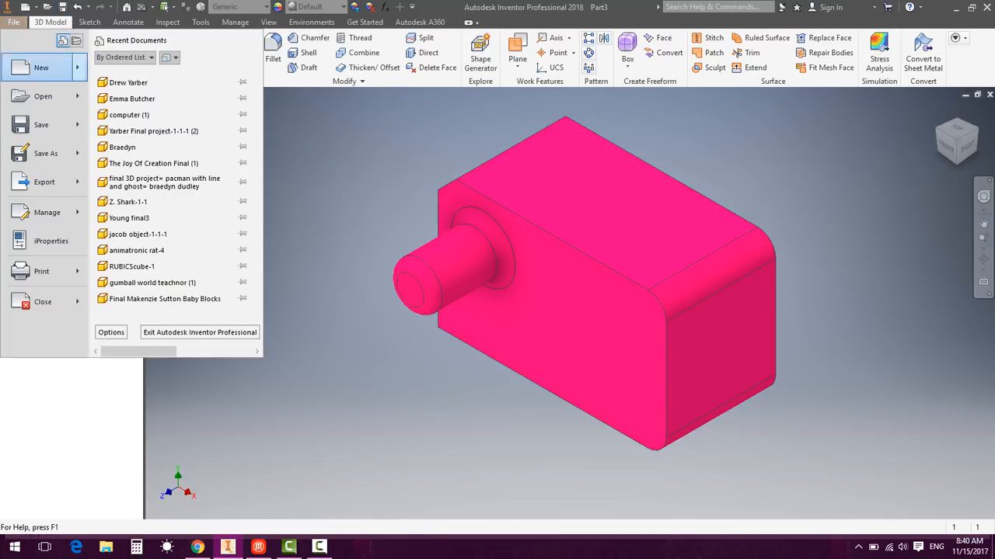
click(32, 153)
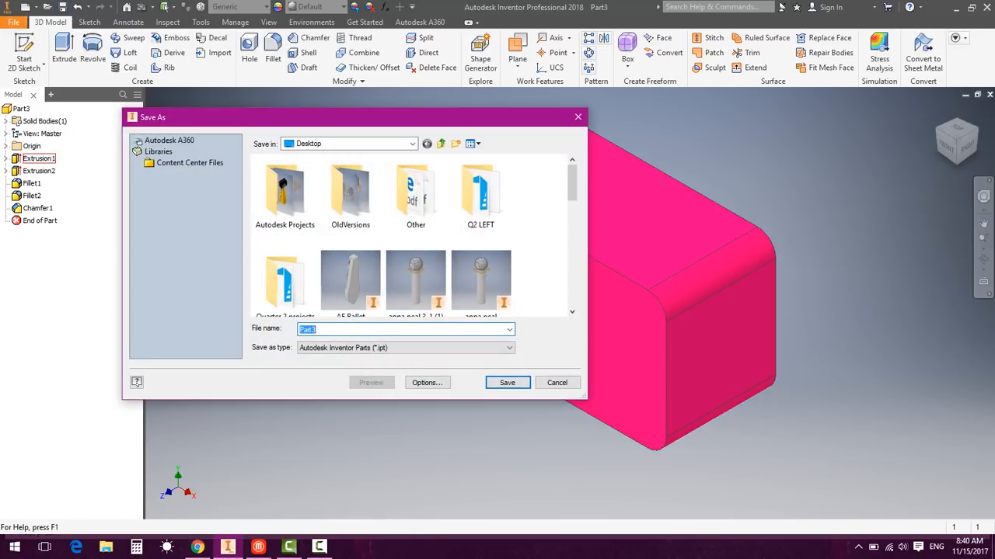
text(Bennett)
text(153)
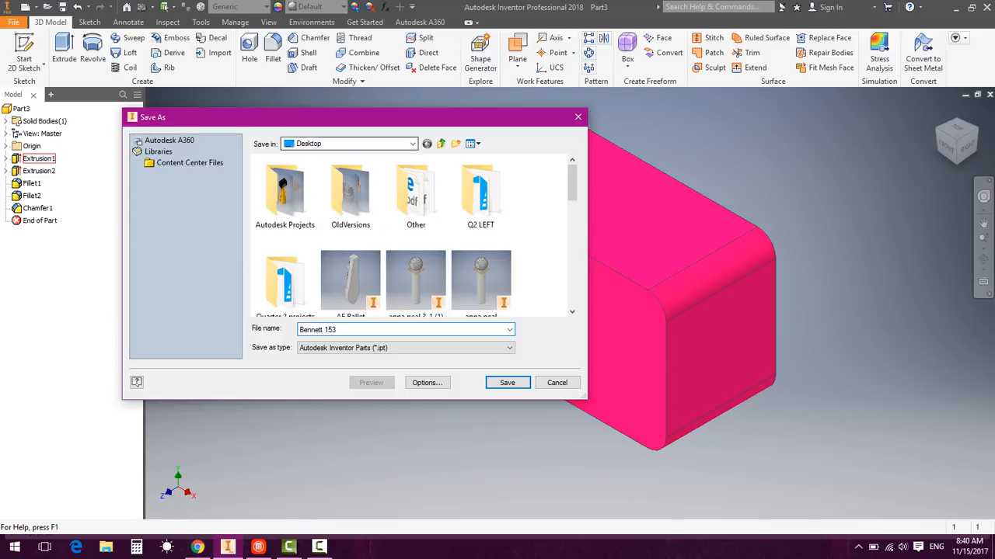
click(349, 144)
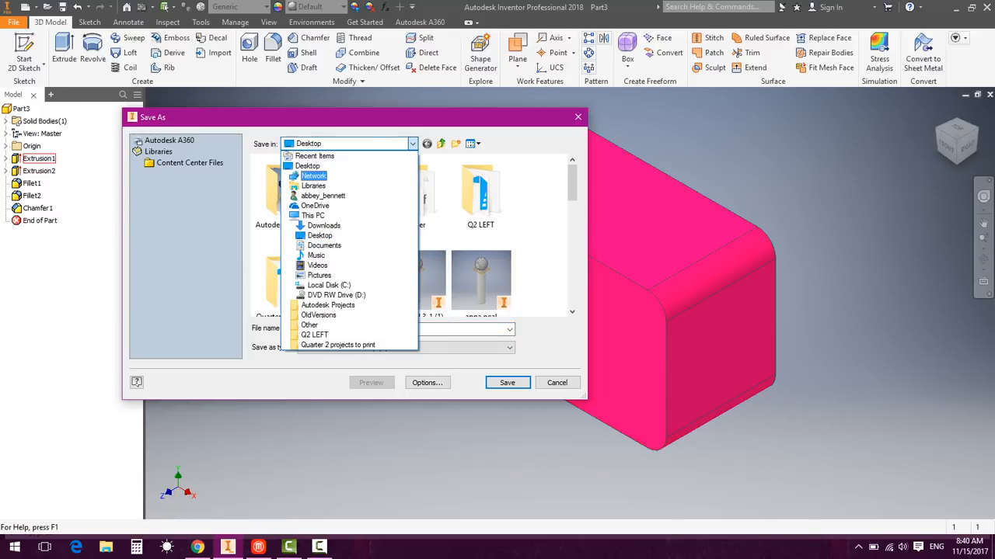
click(307, 167)
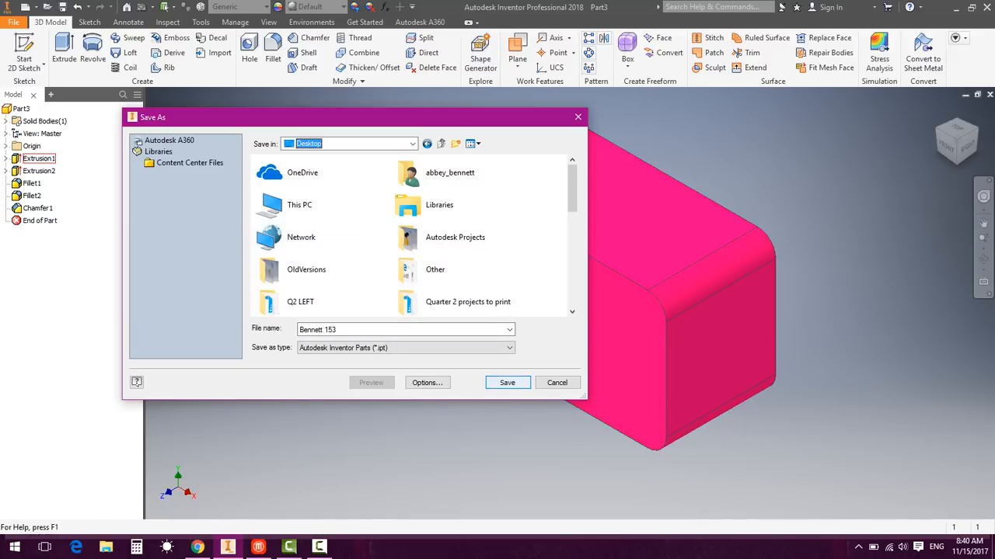
click(507, 382)
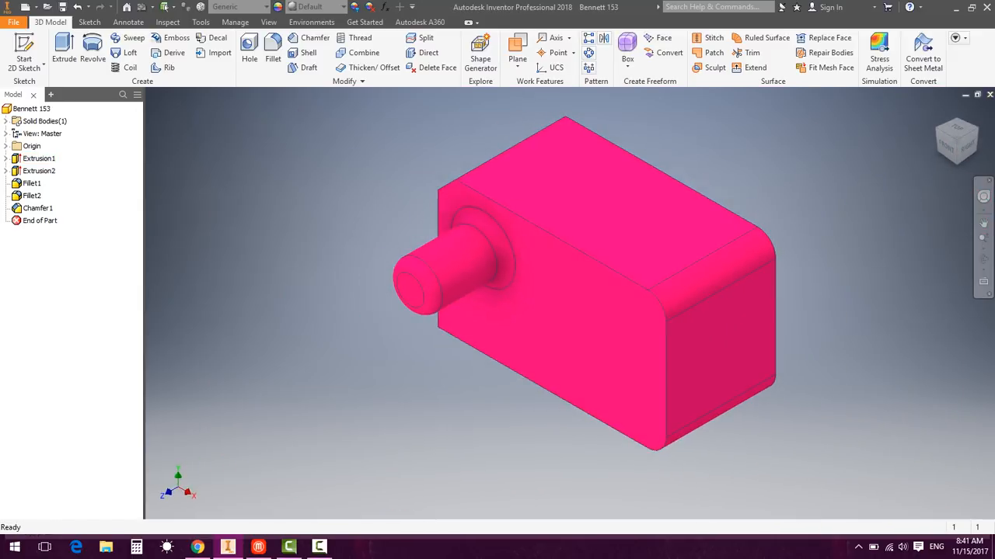